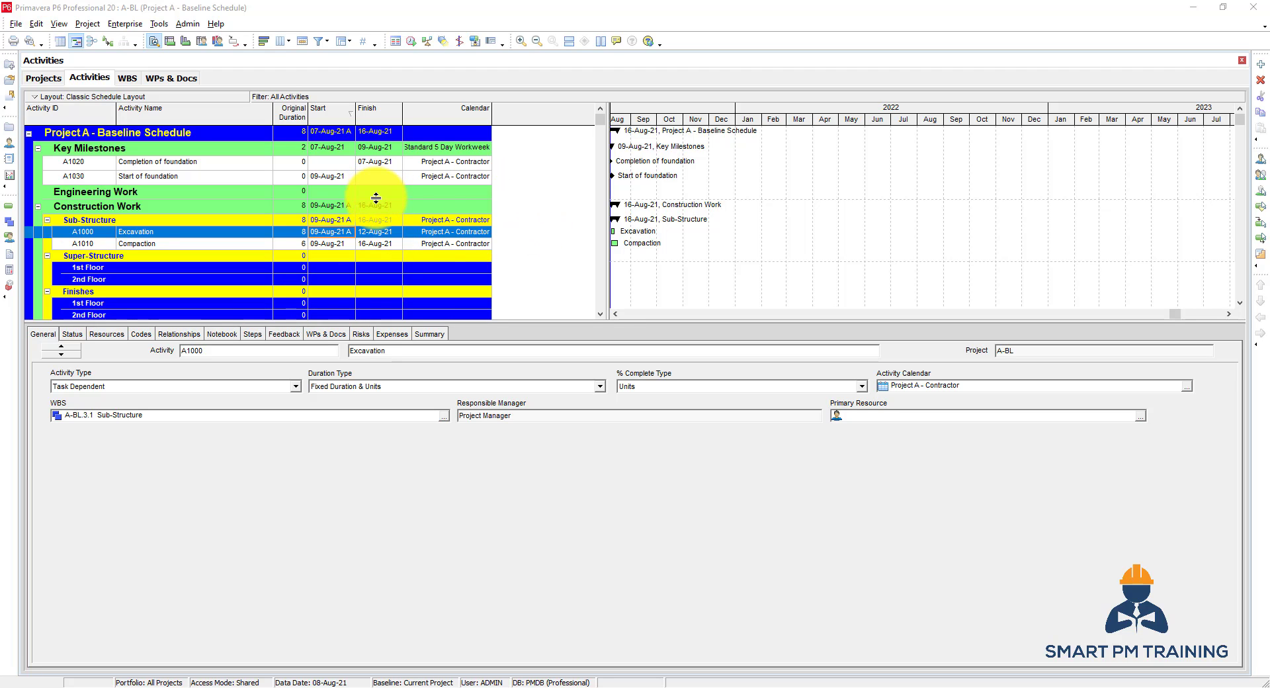
Add the Activity % Complete column from the Percent Completes group to the activity table
right_click(228, 181)
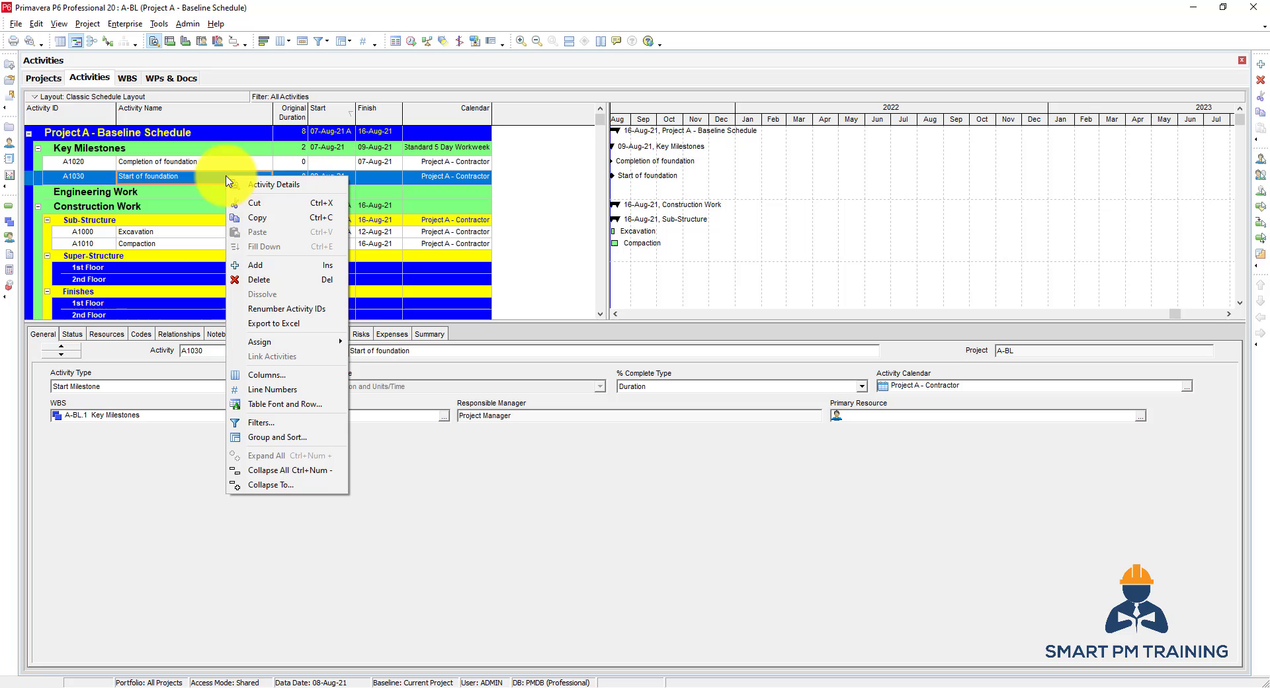
click(286, 382)
click(433, 367)
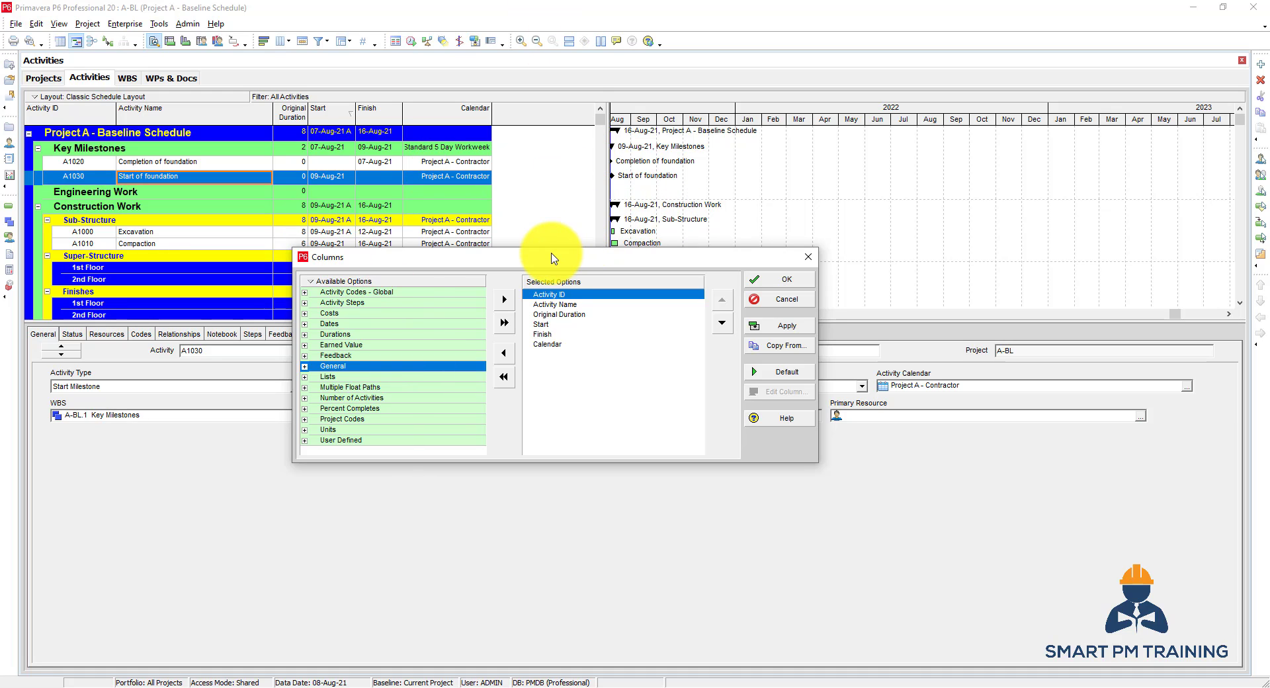
double_click(344, 409)
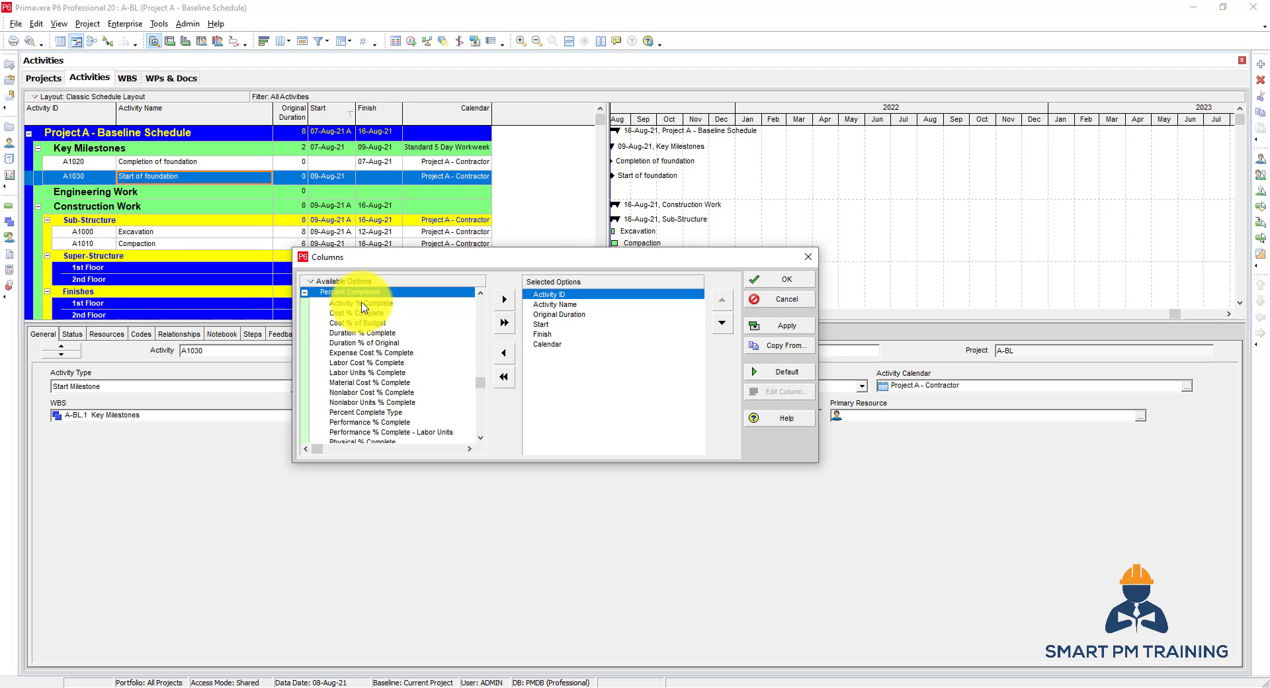
double_click(337, 302)
Add Total Float from the Durations group after Calendar, then confirm the new columns
click(566, 354)
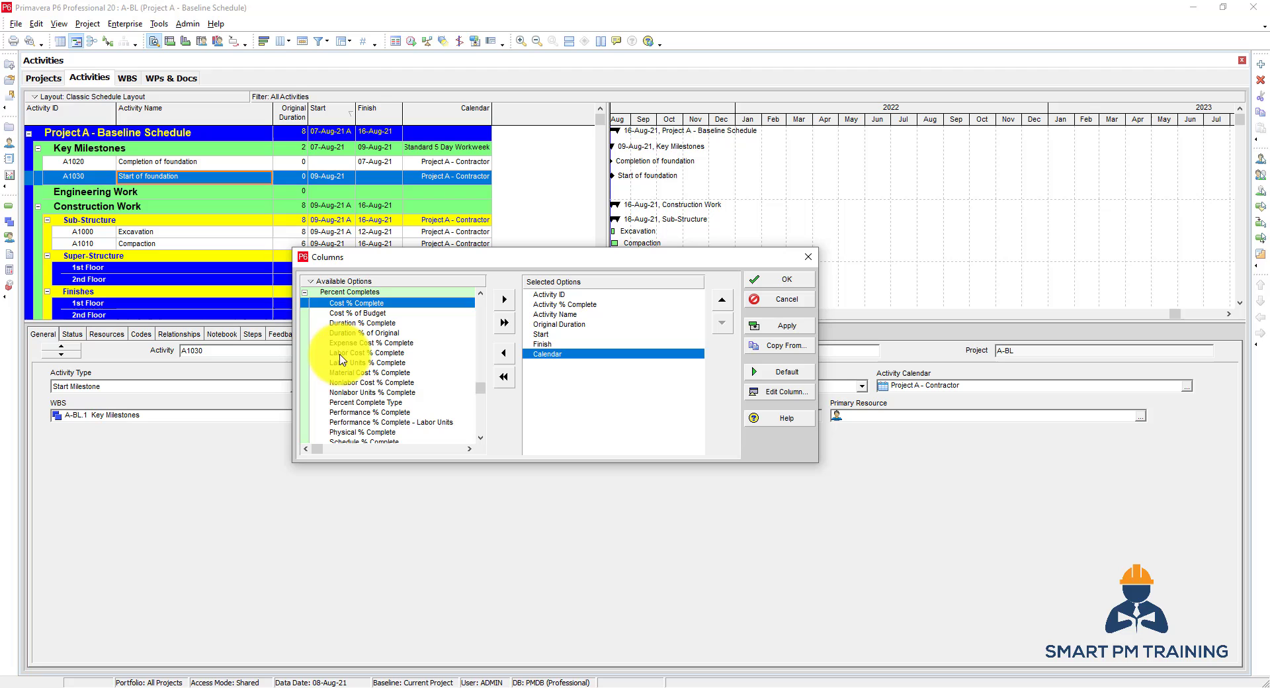
scroll(342, 393, up, 3)
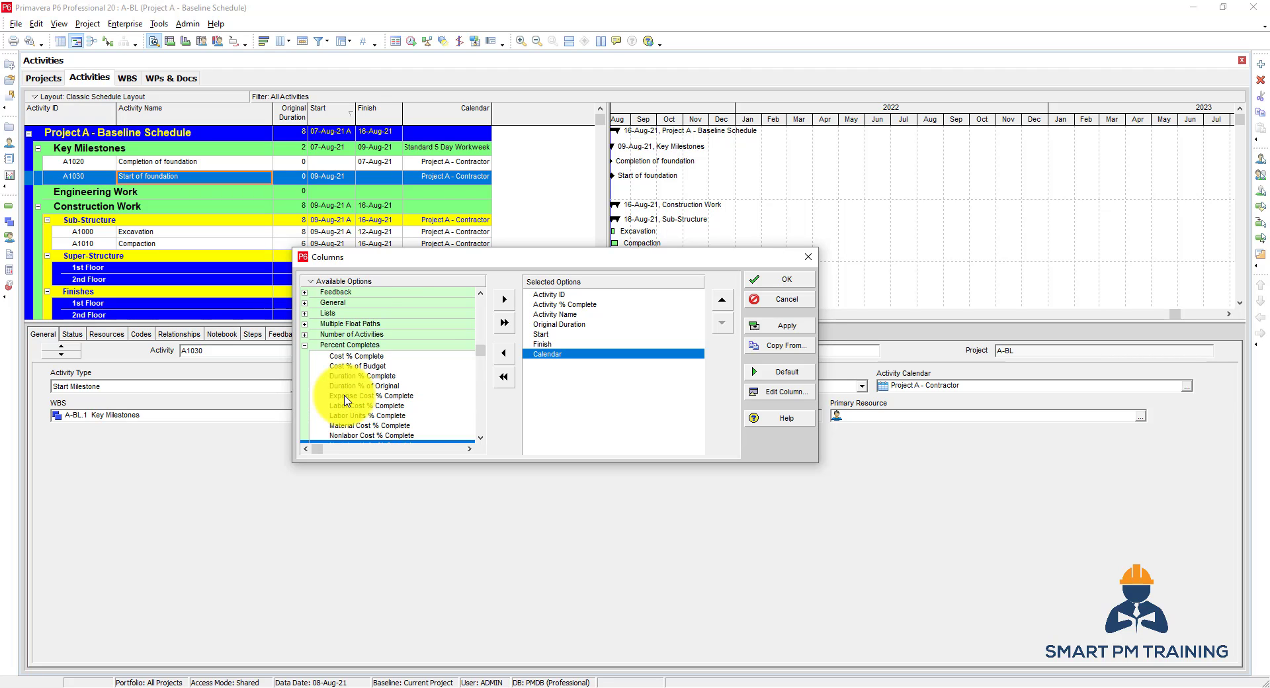
double_click(336, 303)
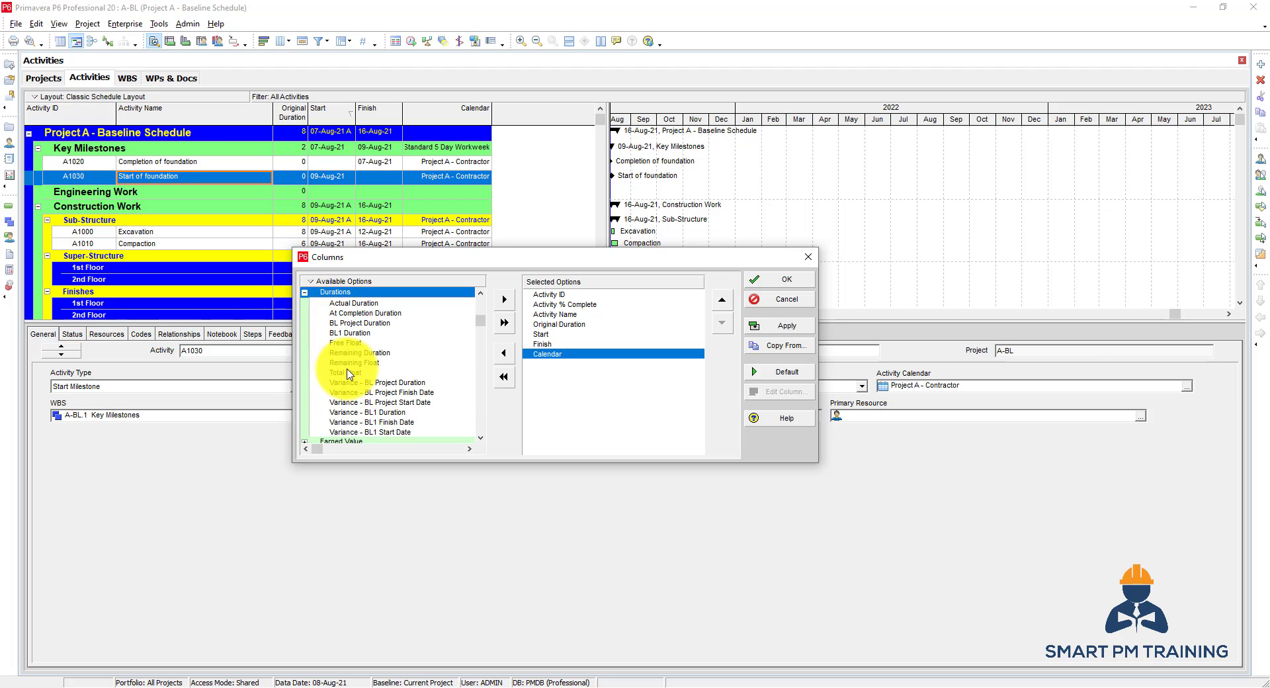
double_click(354, 374)
scroll(354, 368, down, 3)
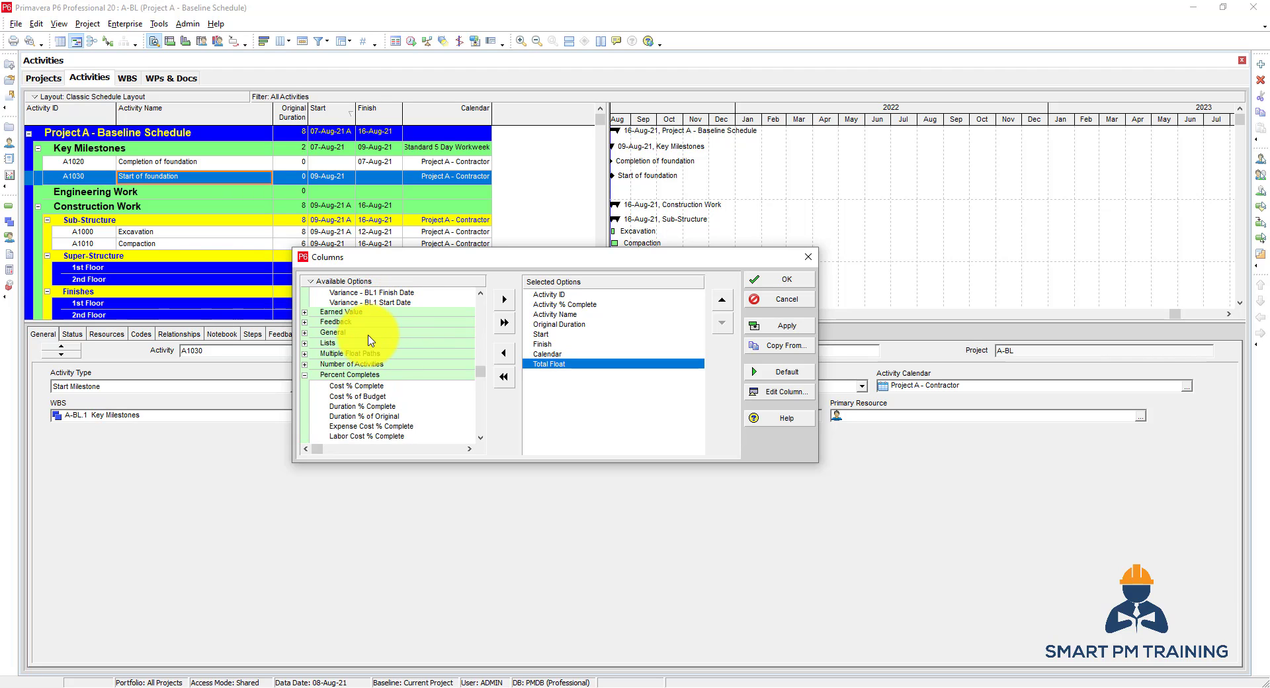
double_click(366, 332)
scroll(407, 412, down, 1)
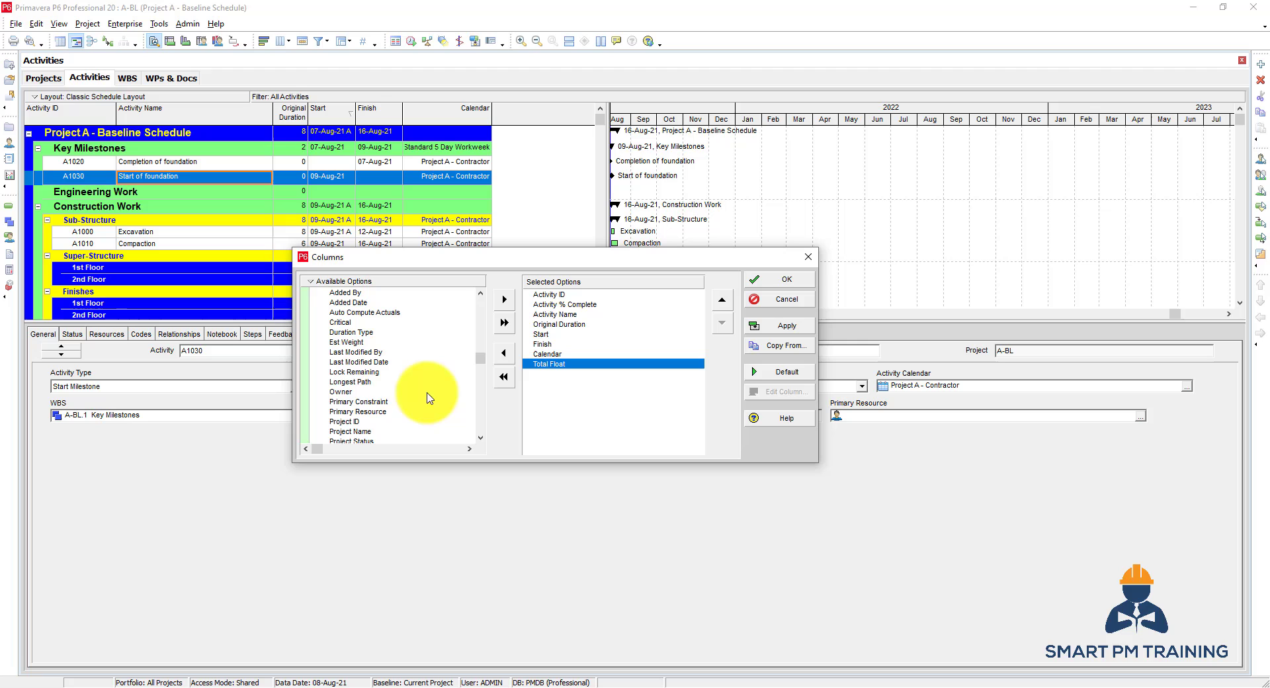
scroll(368, 391, down, 3)
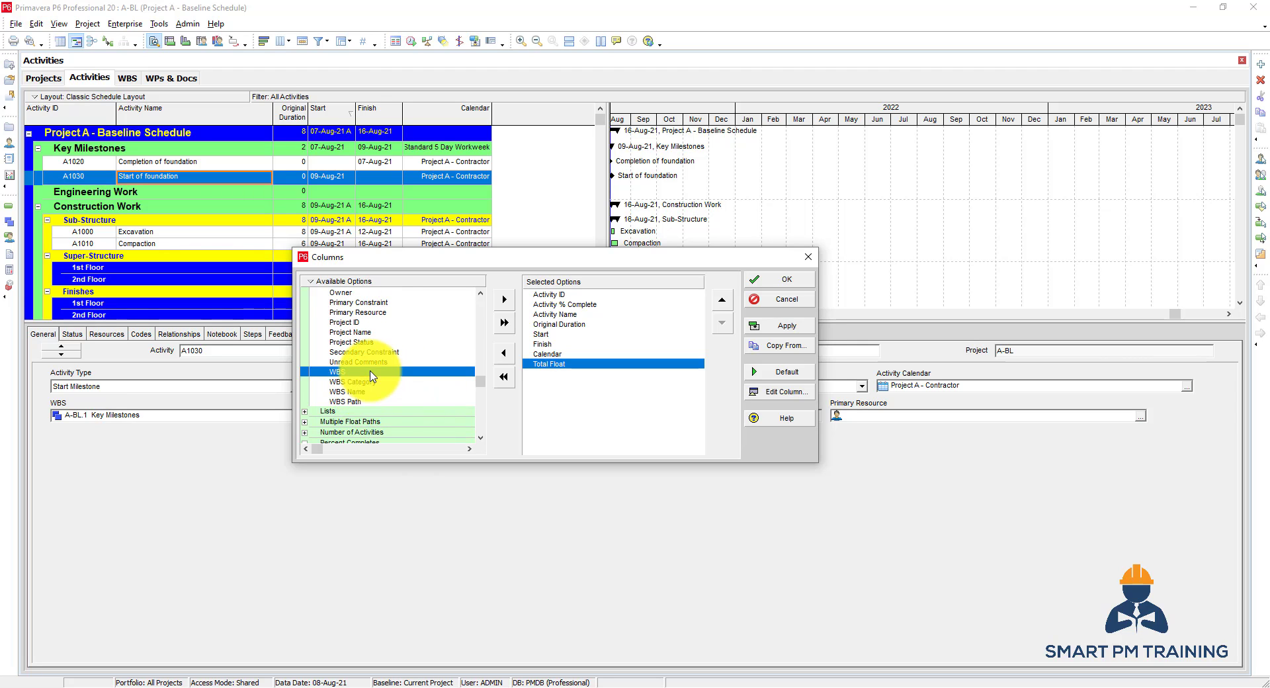
scroll(371, 371, down, 2)
double_click(369, 357)
scroll(369, 357, down, 2)
click(377, 335)
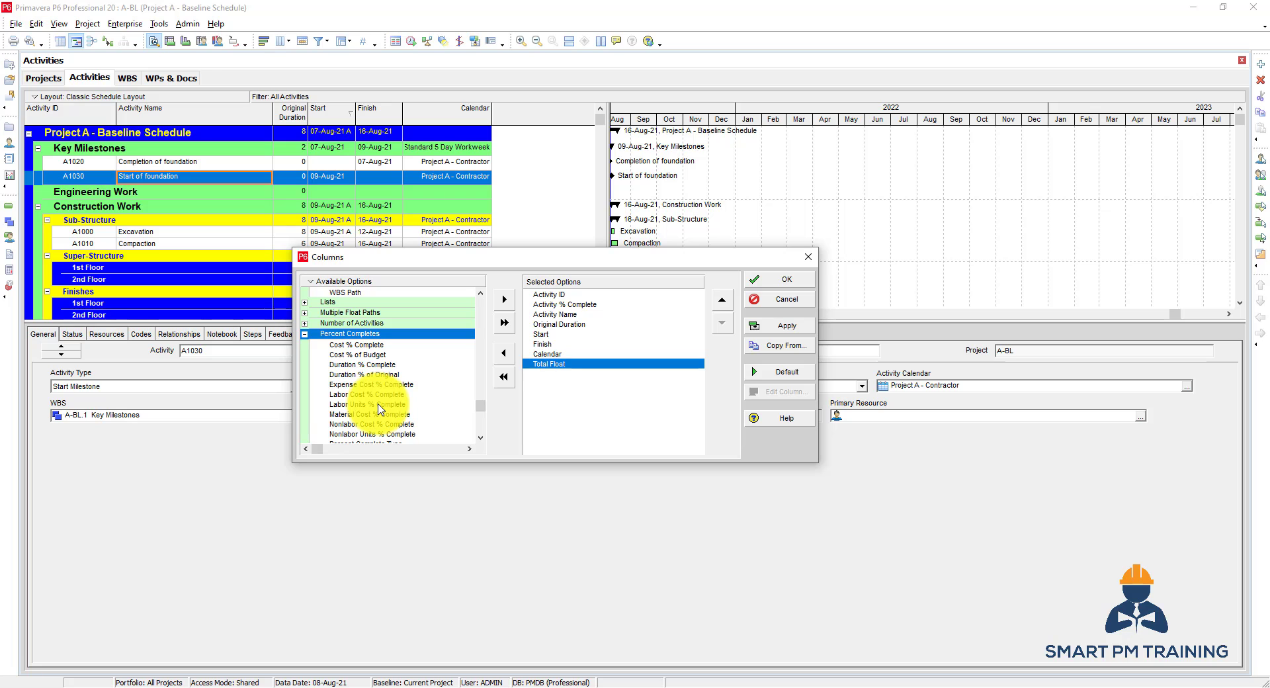
scroll(380, 410, up, 2)
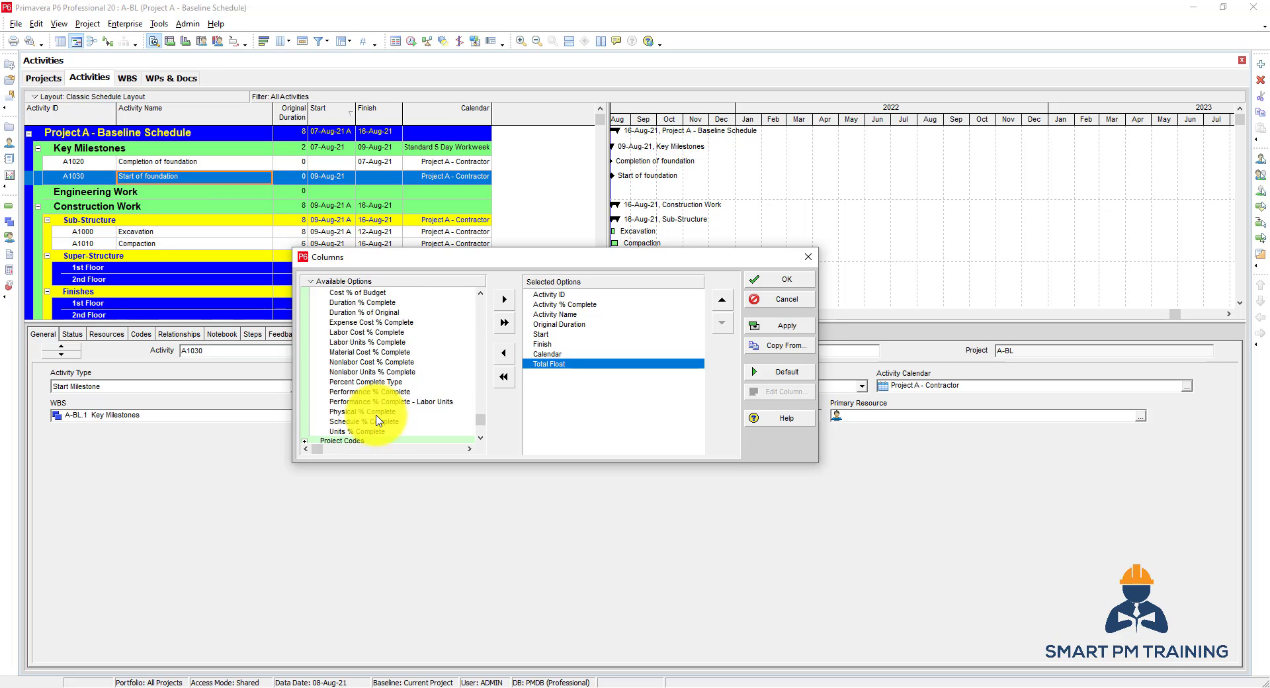
scroll(379, 421, up, 5)
click(780, 279)
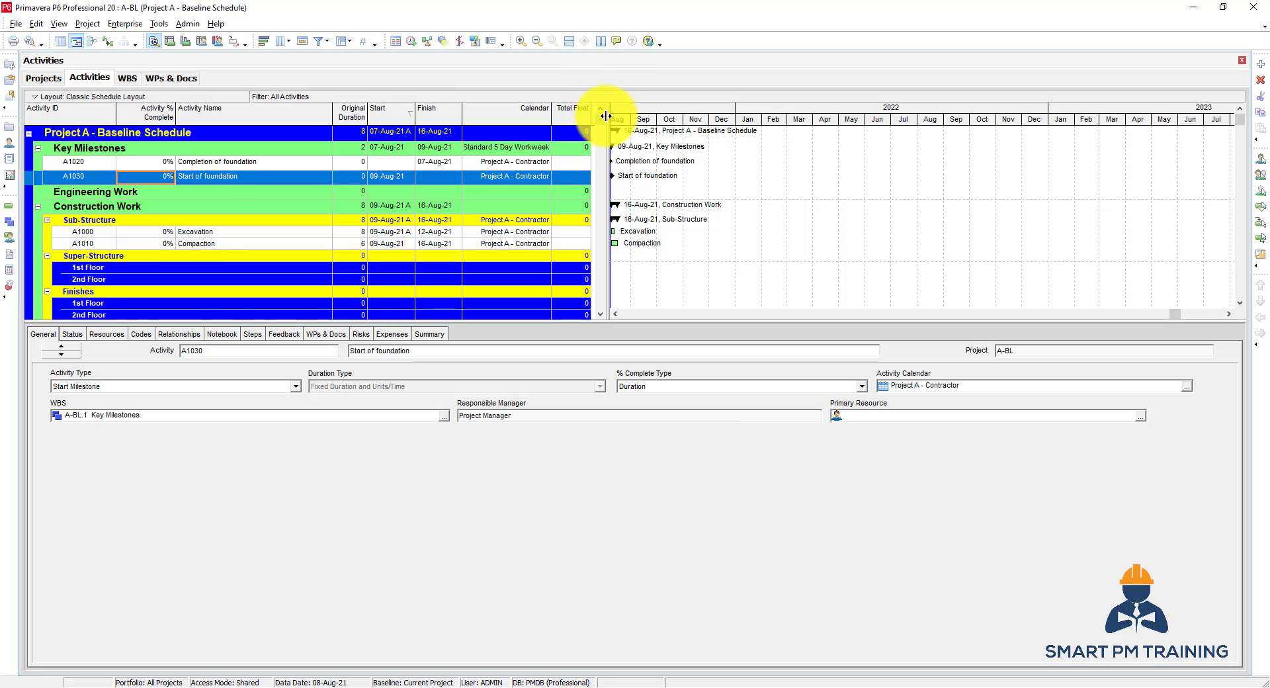
Widen the activity table pane to fit all columns and move Total Float above Calendar
drag(605, 117, 742, 137)
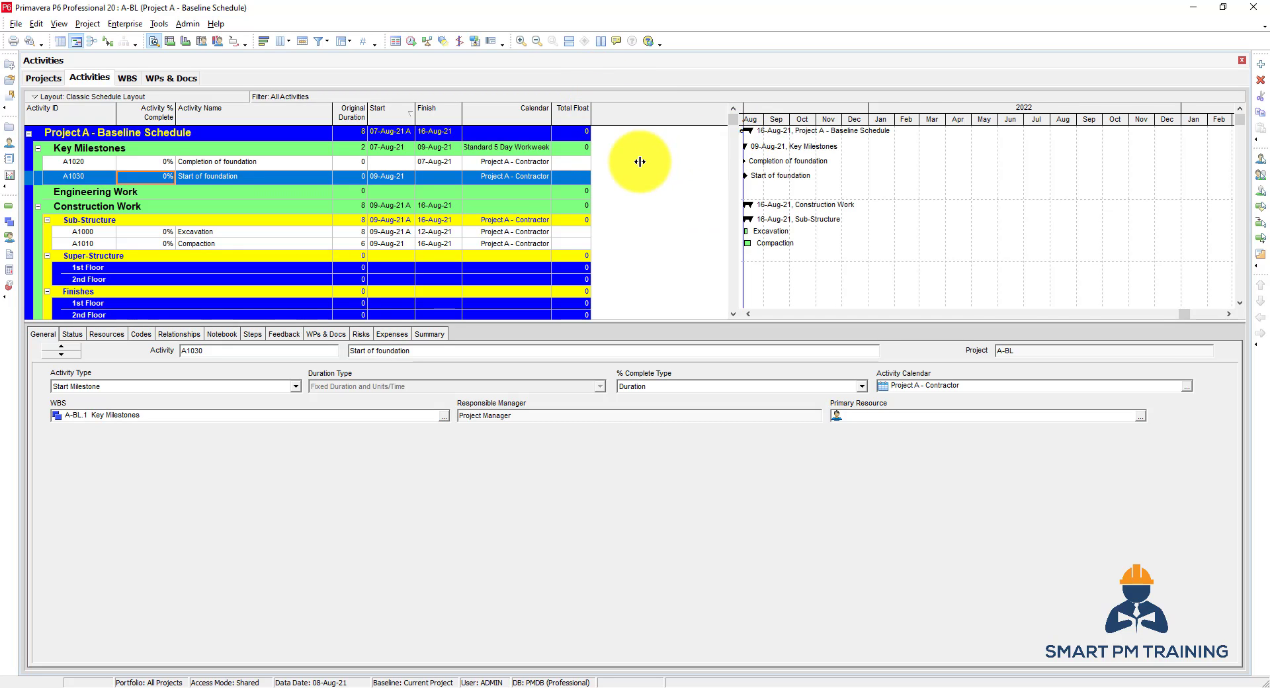
drag(639, 161, 639, 161)
right_click(424, 224)
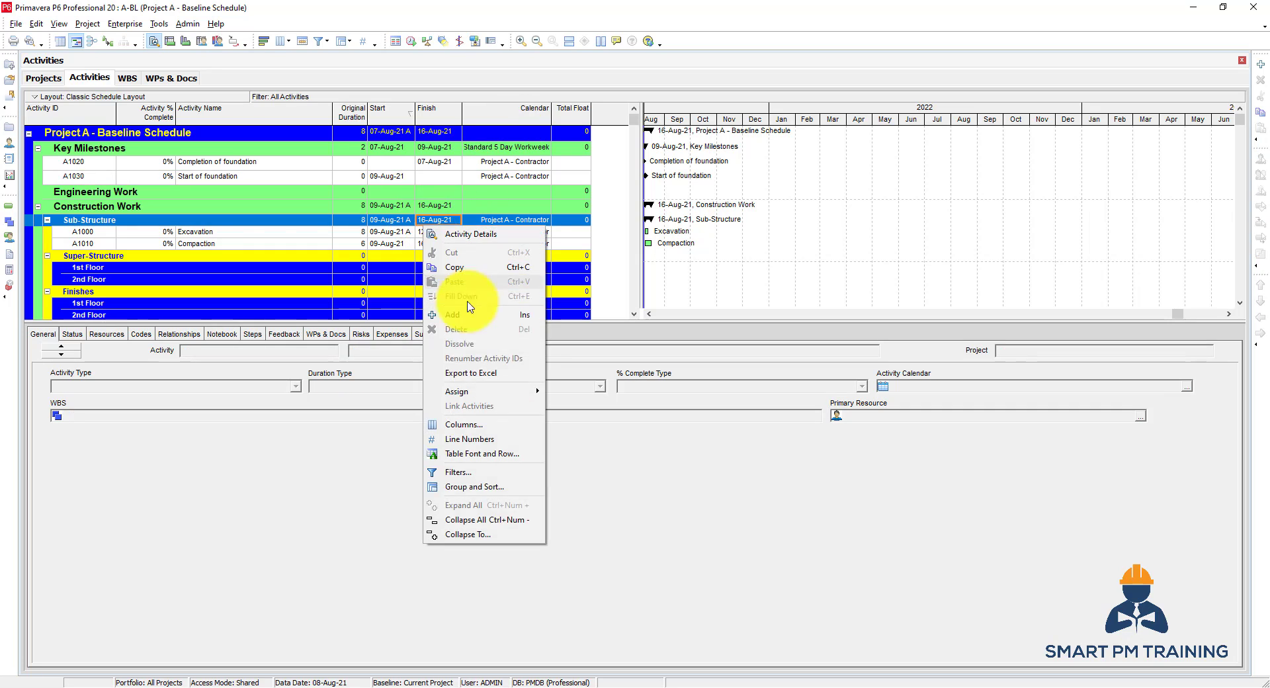
click(463, 424)
click(581, 363)
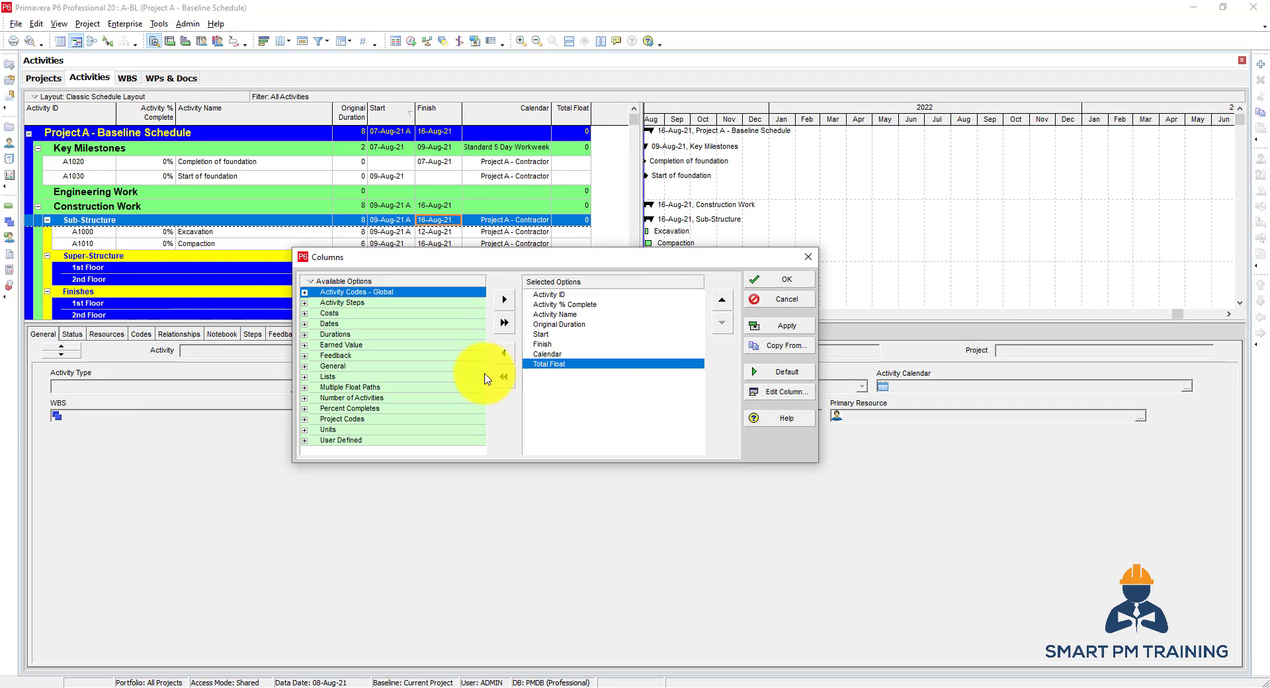
click(723, 301)
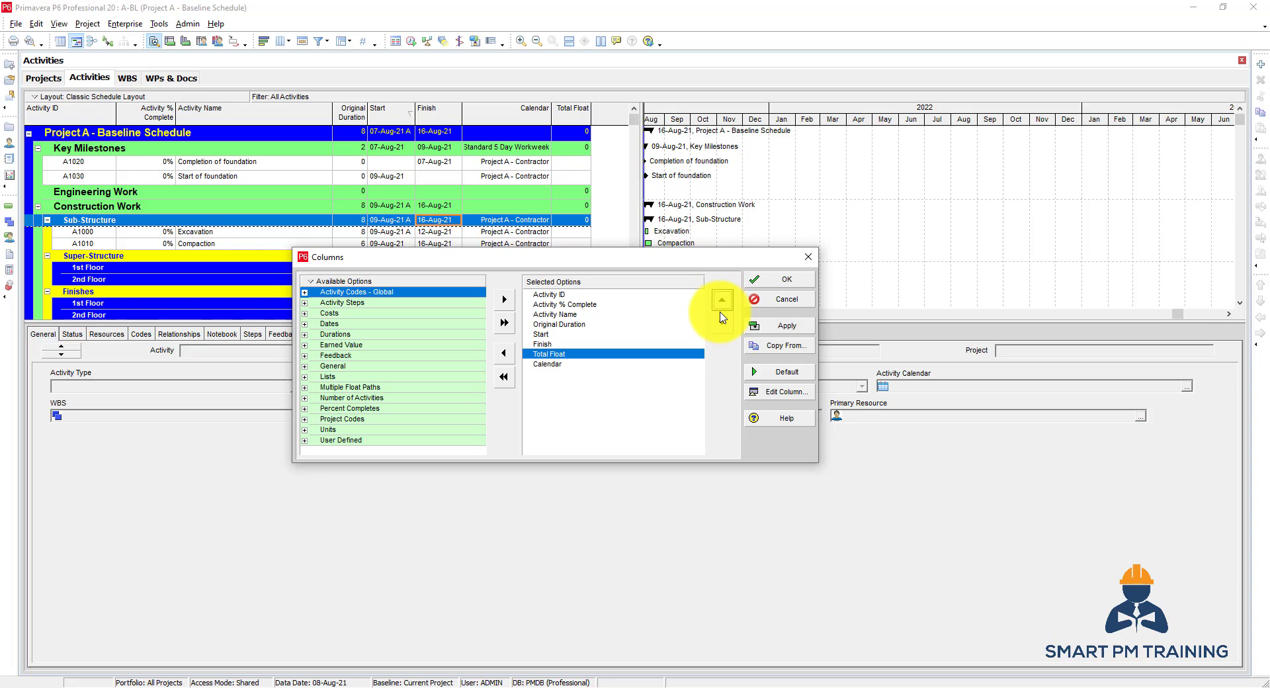
click(760, 279)
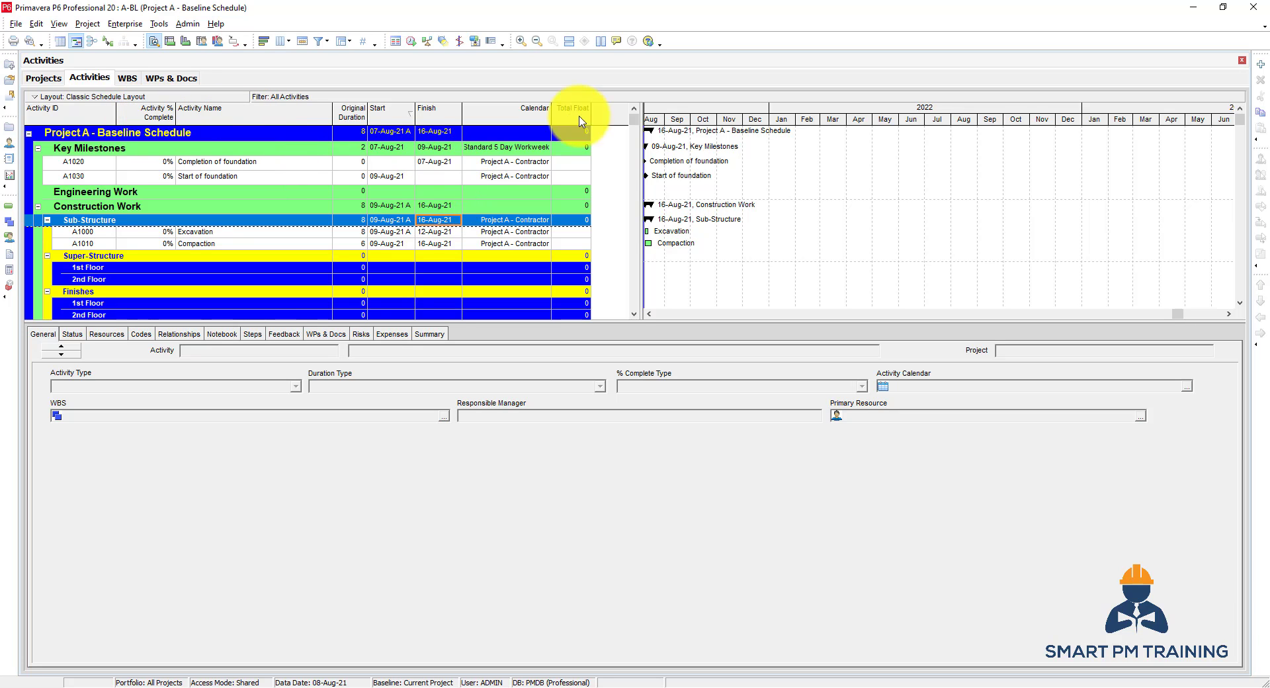
Drag Activity % Complete after Total Float, toggle the Start date sort, and select Engineering Work
click(138, 119)
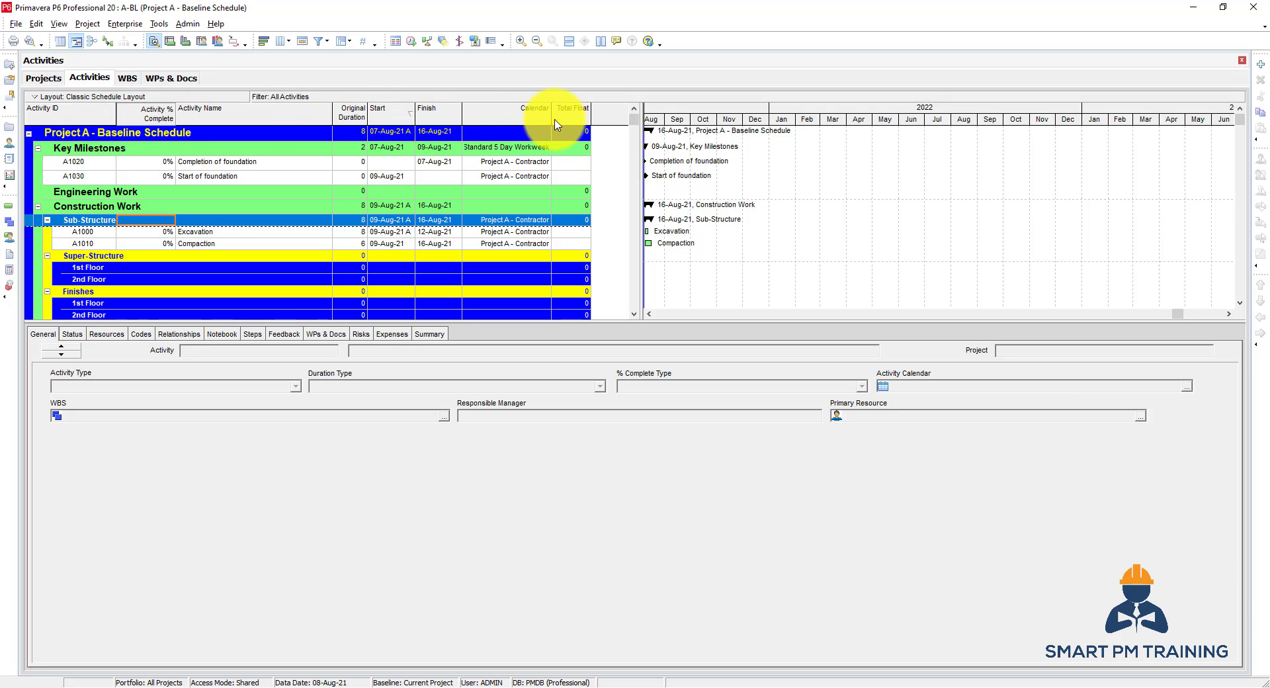
drag(608, 125, 608, 125)
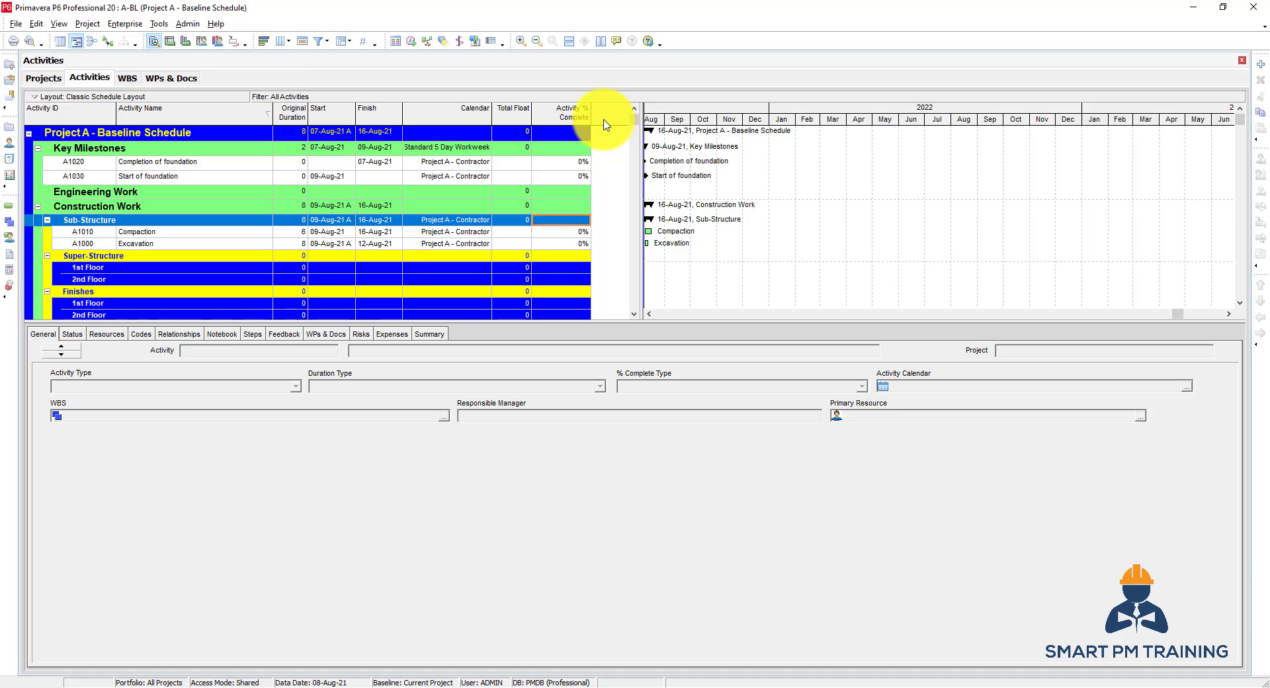
click(342, 120)
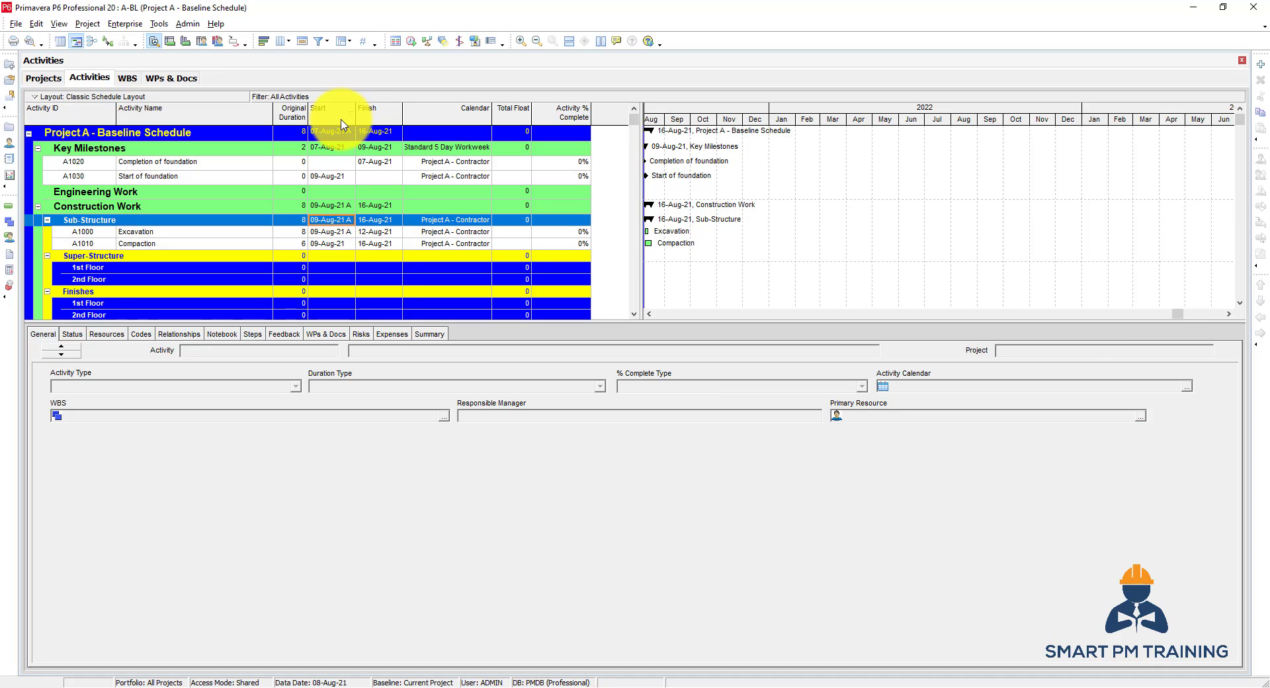
click(343, 123)
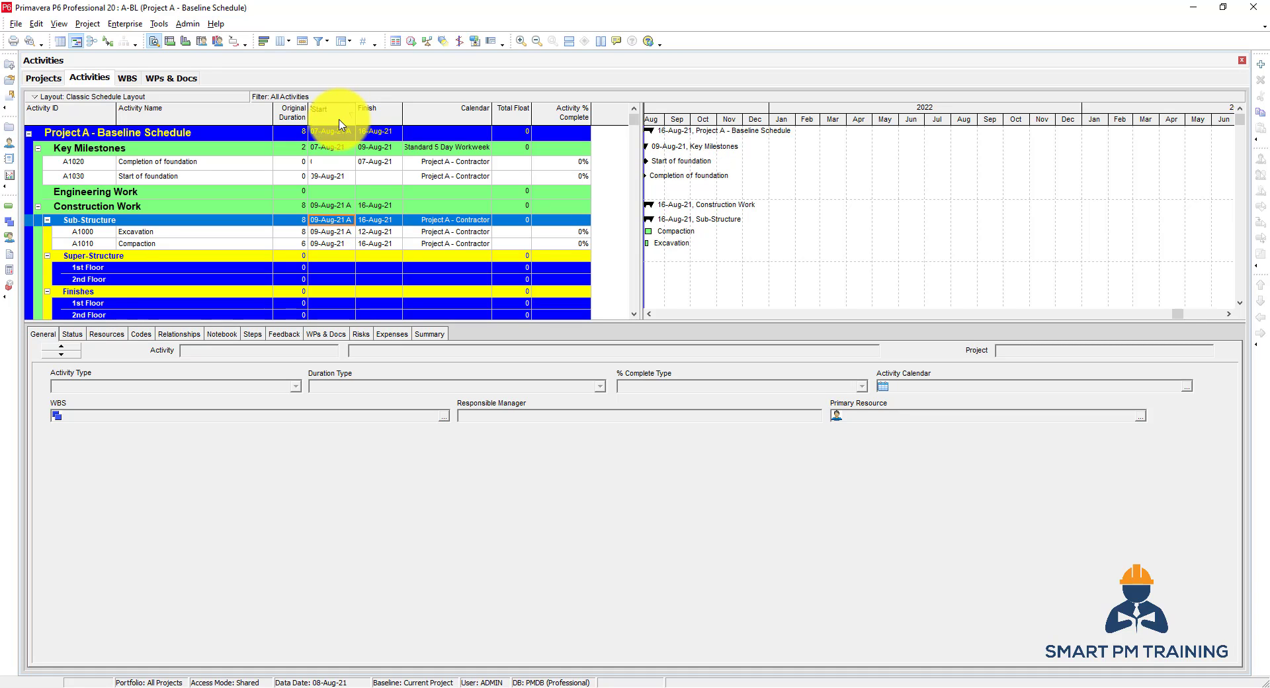
click(341, 123)
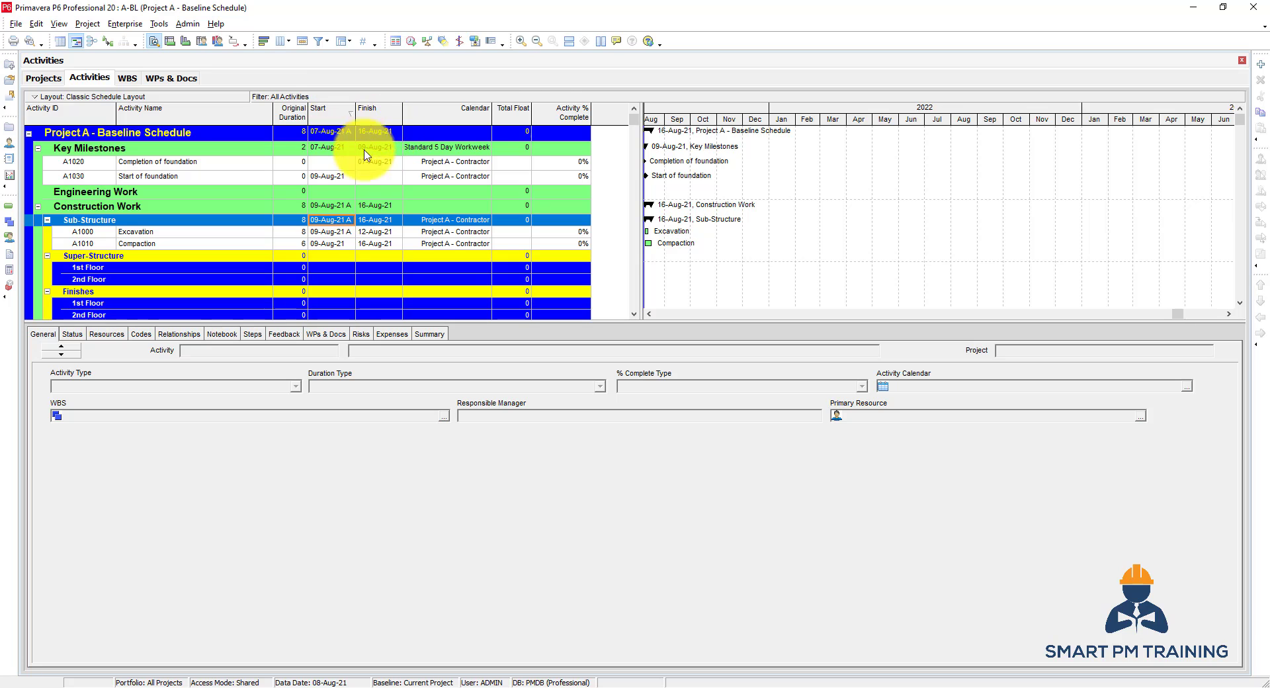
click(523, 121)
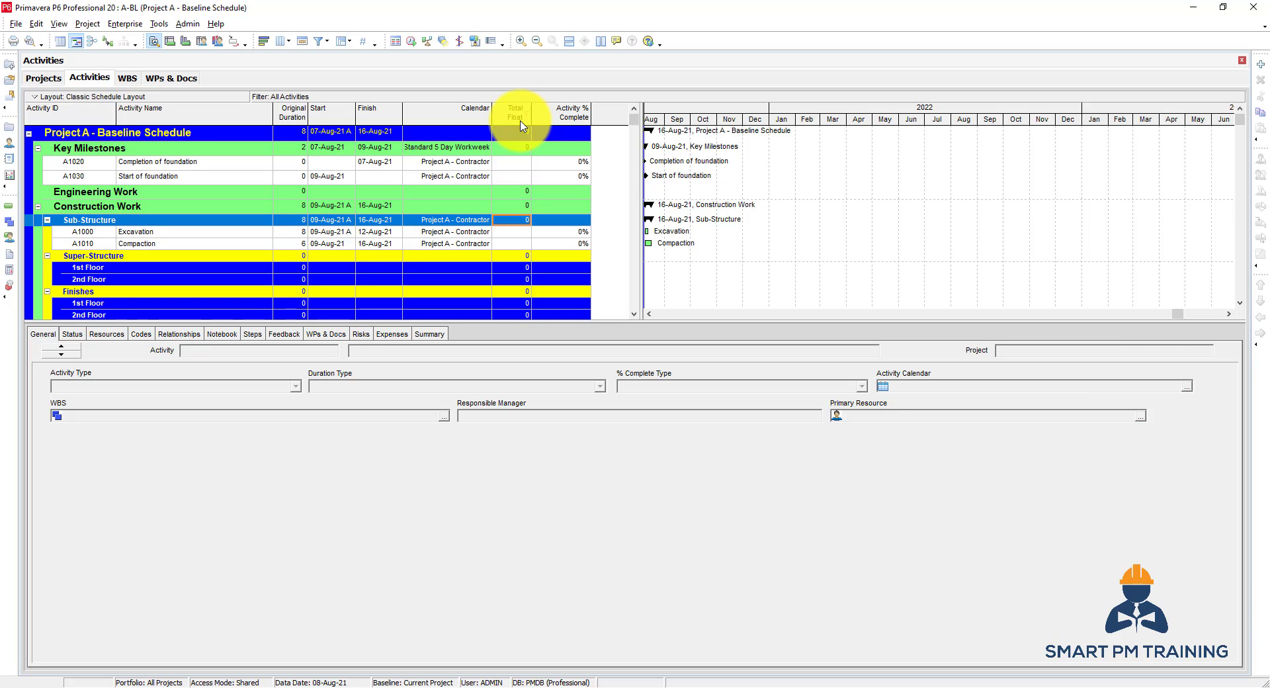
click(161, 195)
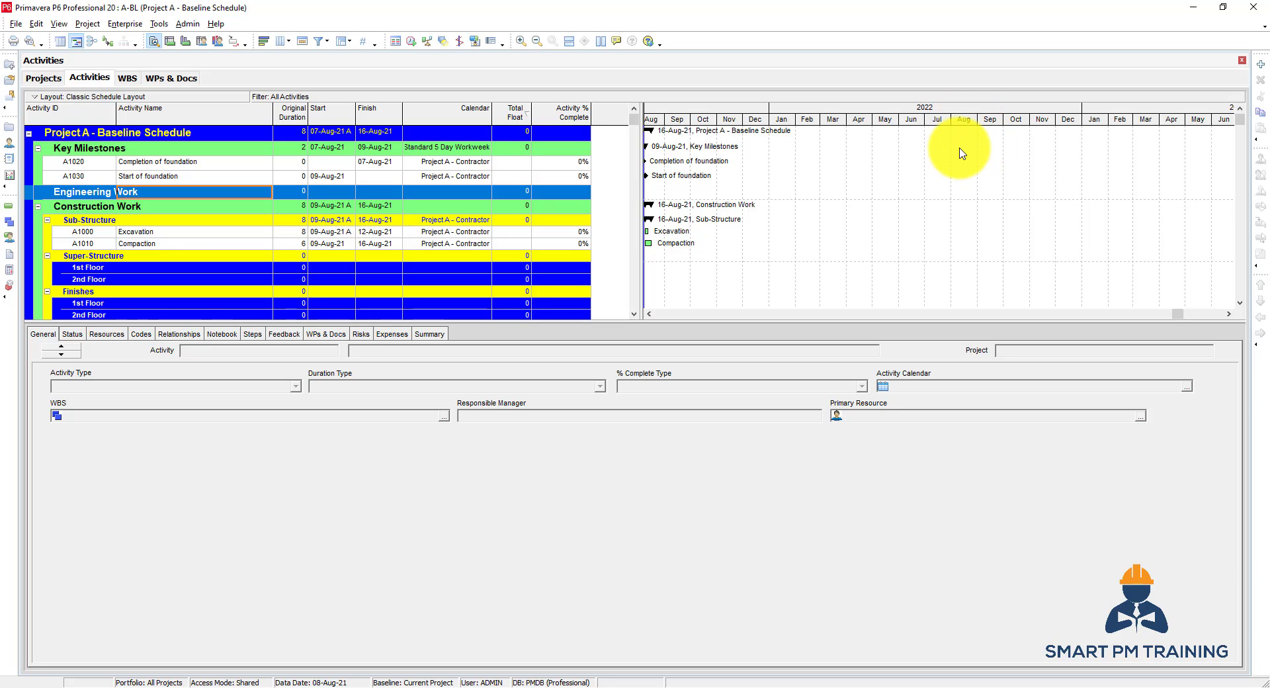
Set the Gantt timescale date interval to Month/Week and apply it
right_click(798, 152)
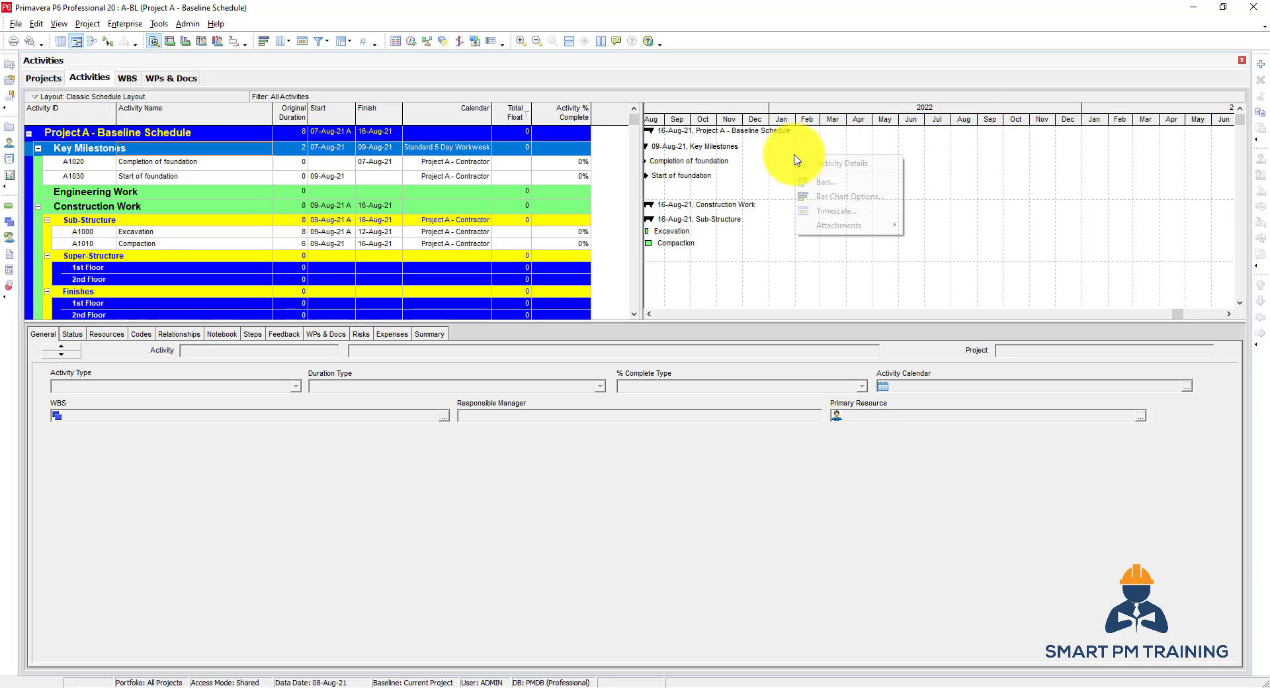
click(837, 212)
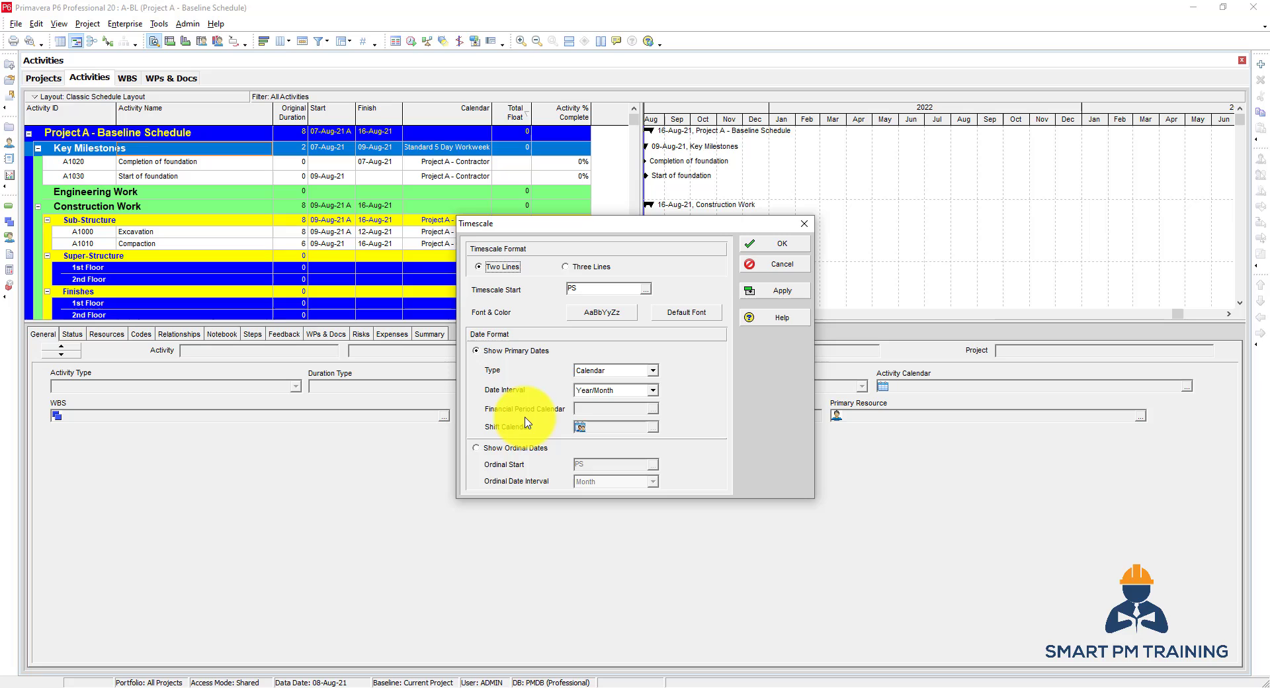
click(589, 392)
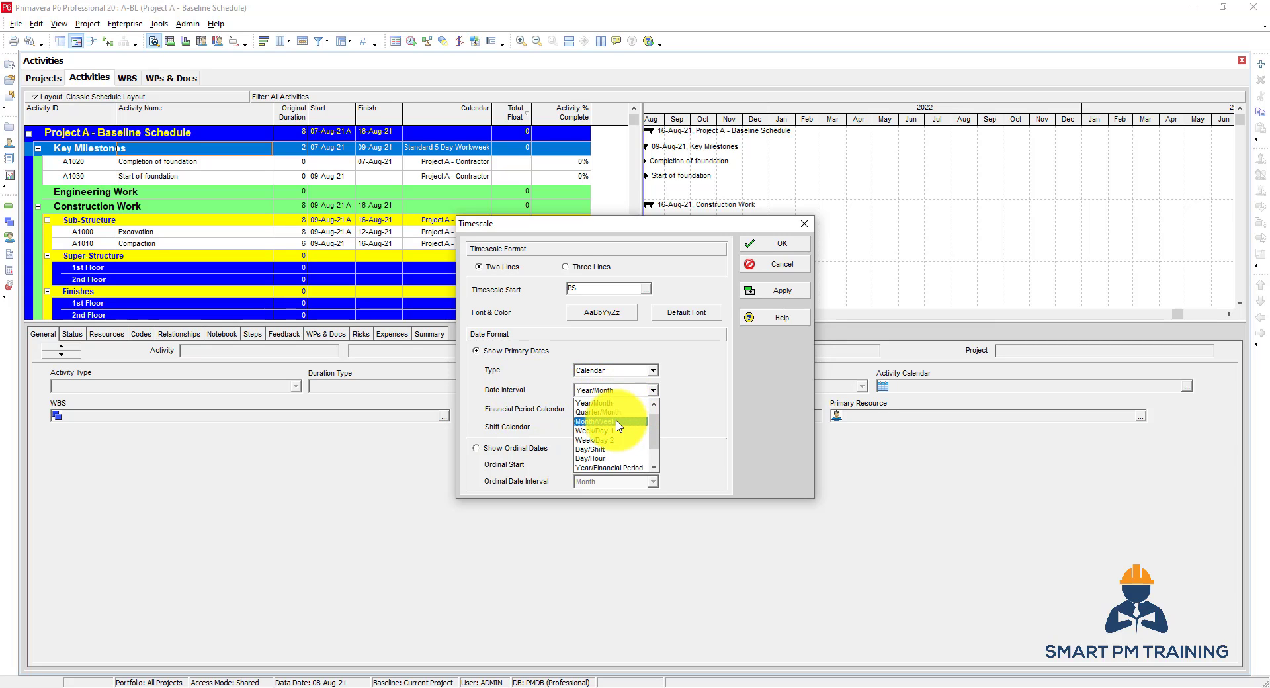
click(619, 422)
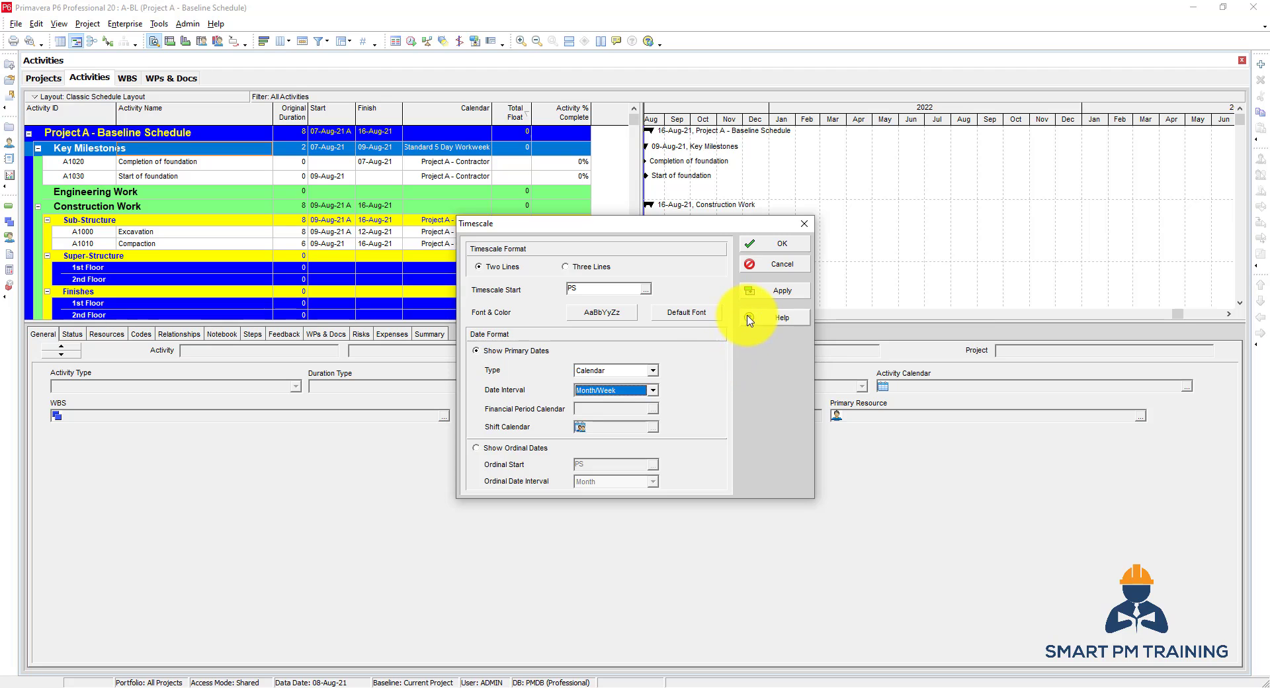
click(777, 294)
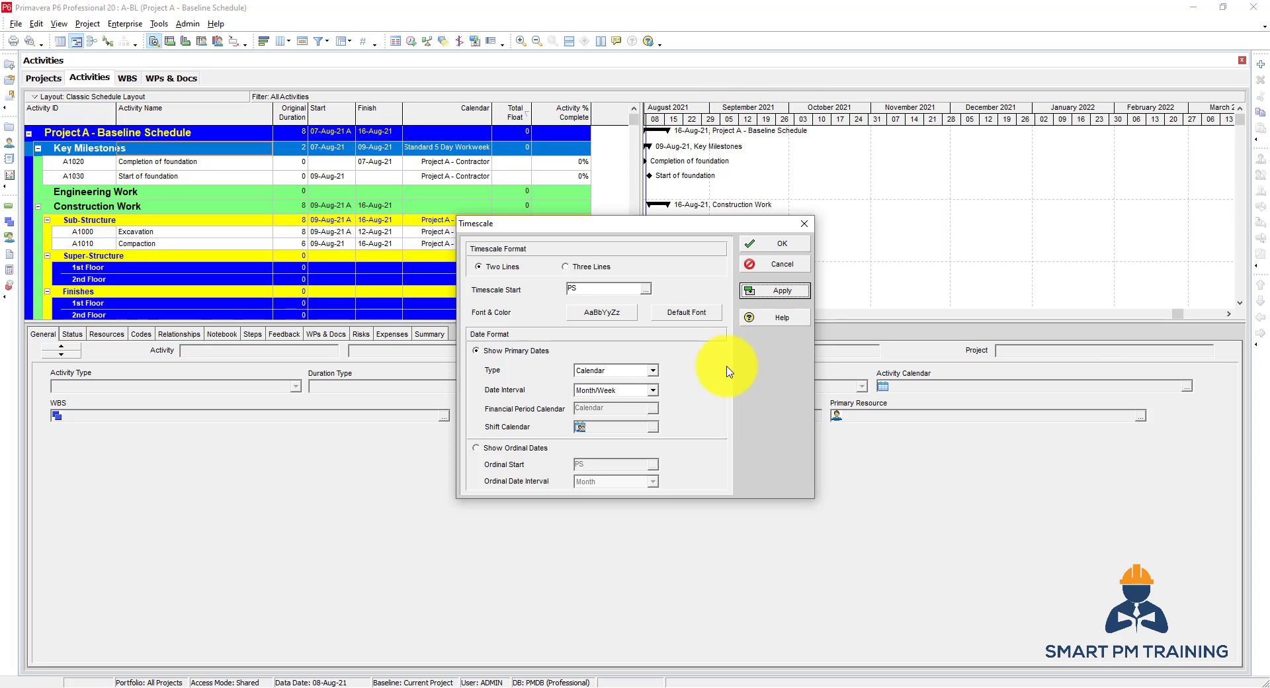
Try a Week/Day 1 interval, then switch the timescale to ordinal month dates and apply
click(615, 391)
click(615, 413)
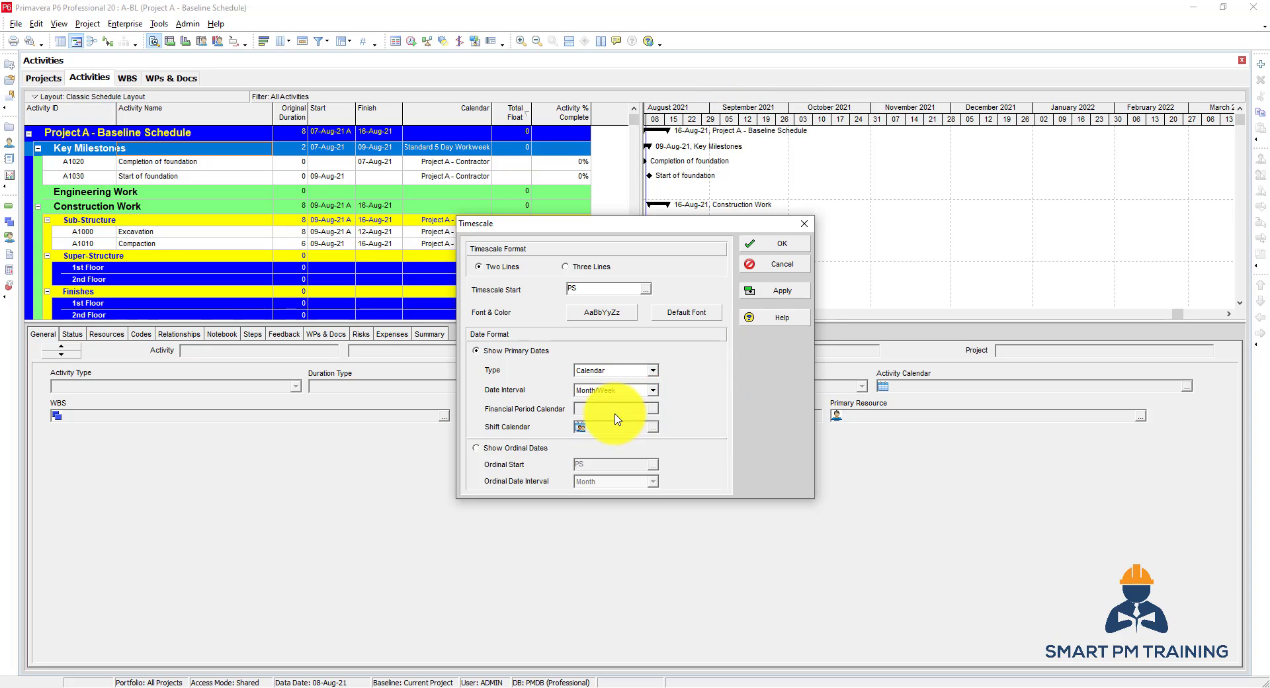
click(767, 293)
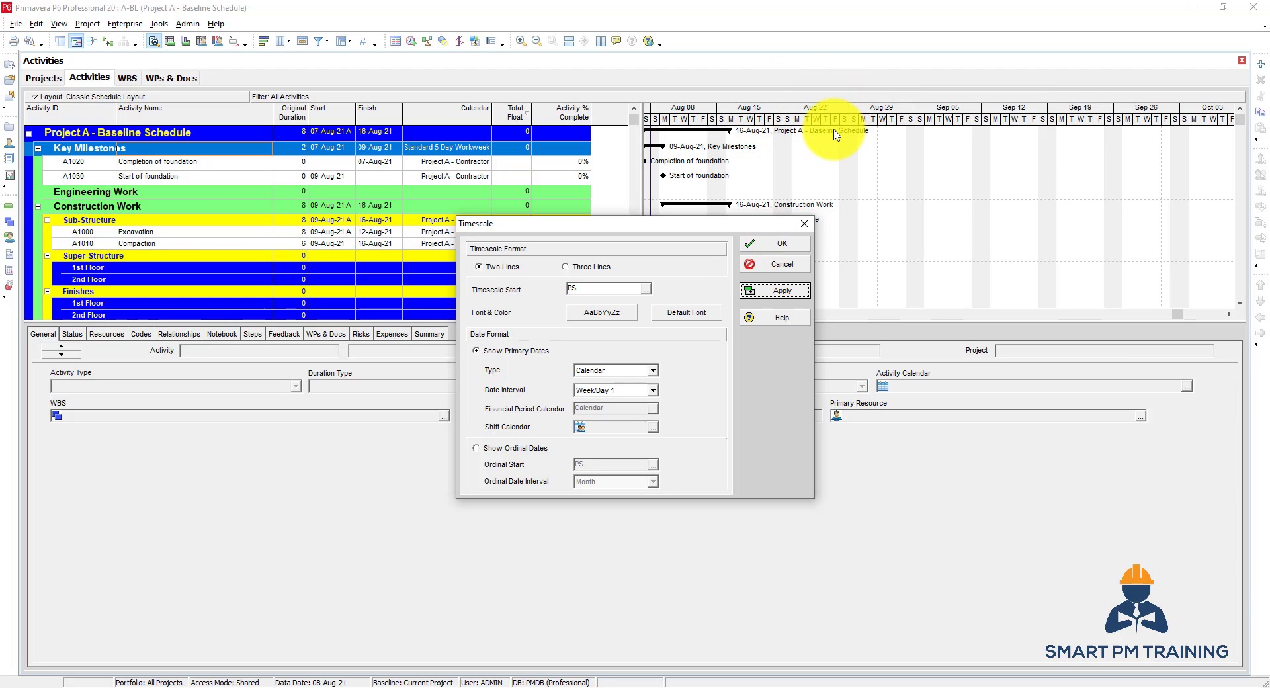
click(519, 453)
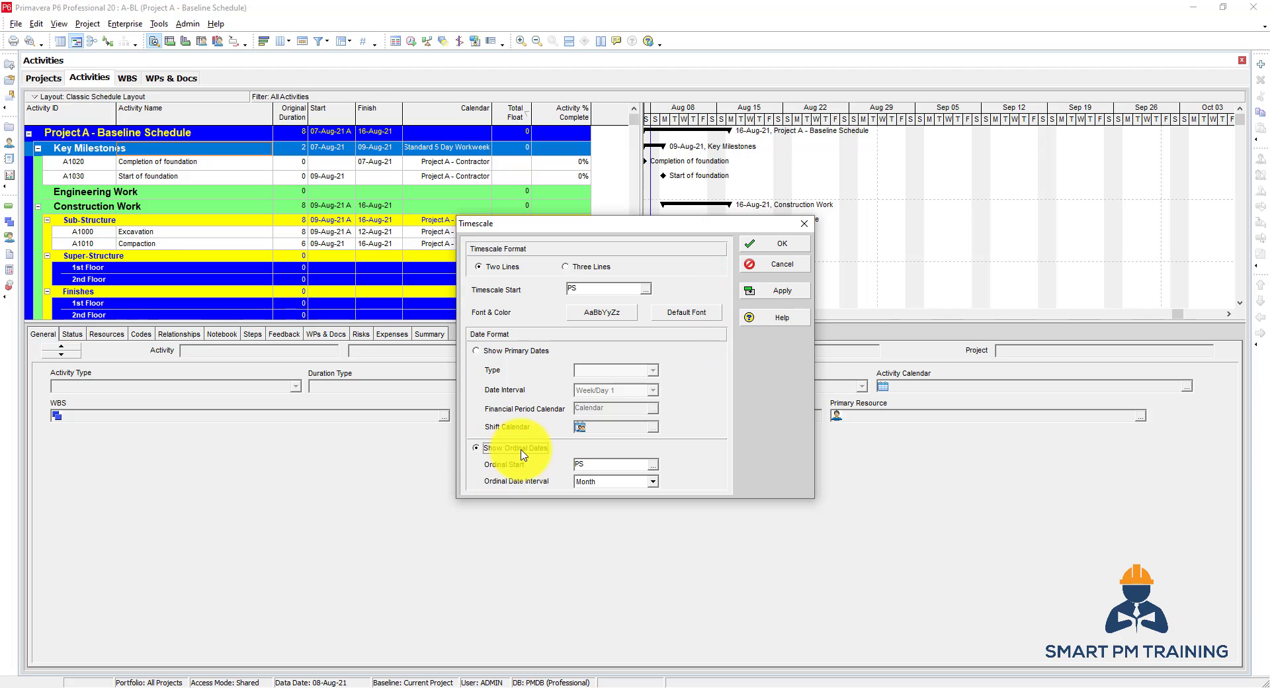
click(770, 291)
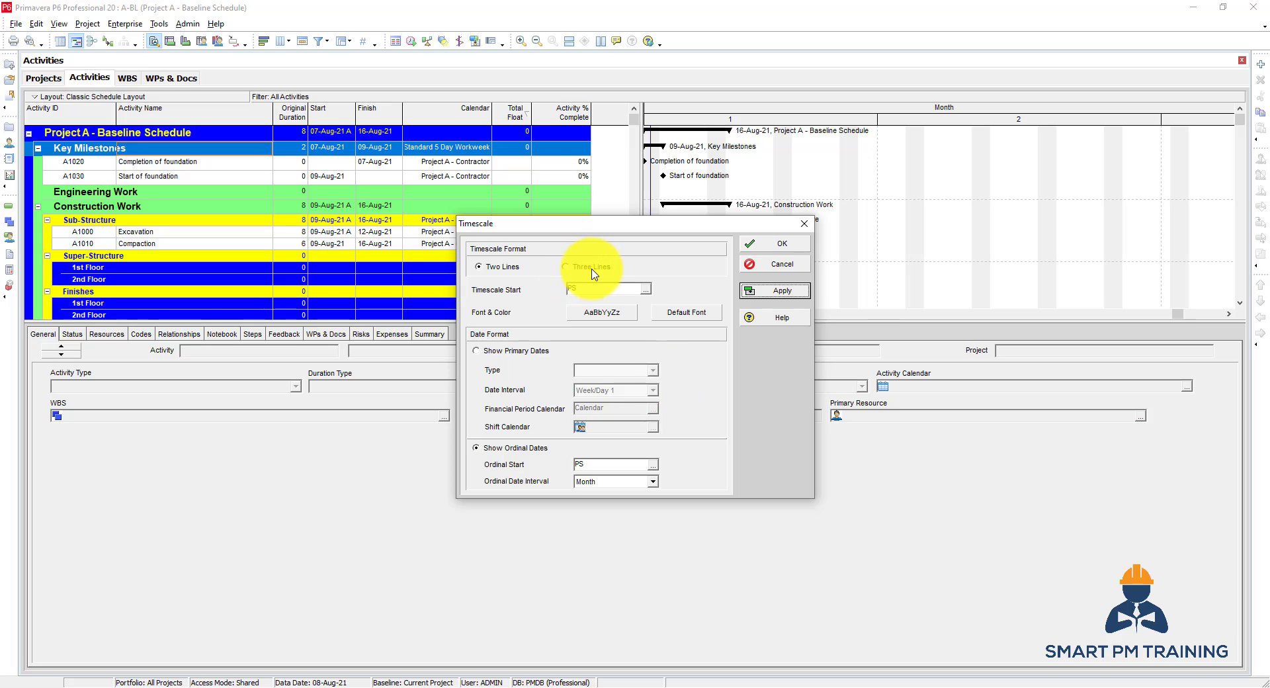
Show primary calendar dates instead of ordinal dates with a Month/Week interval, and apply
click(476, 351)
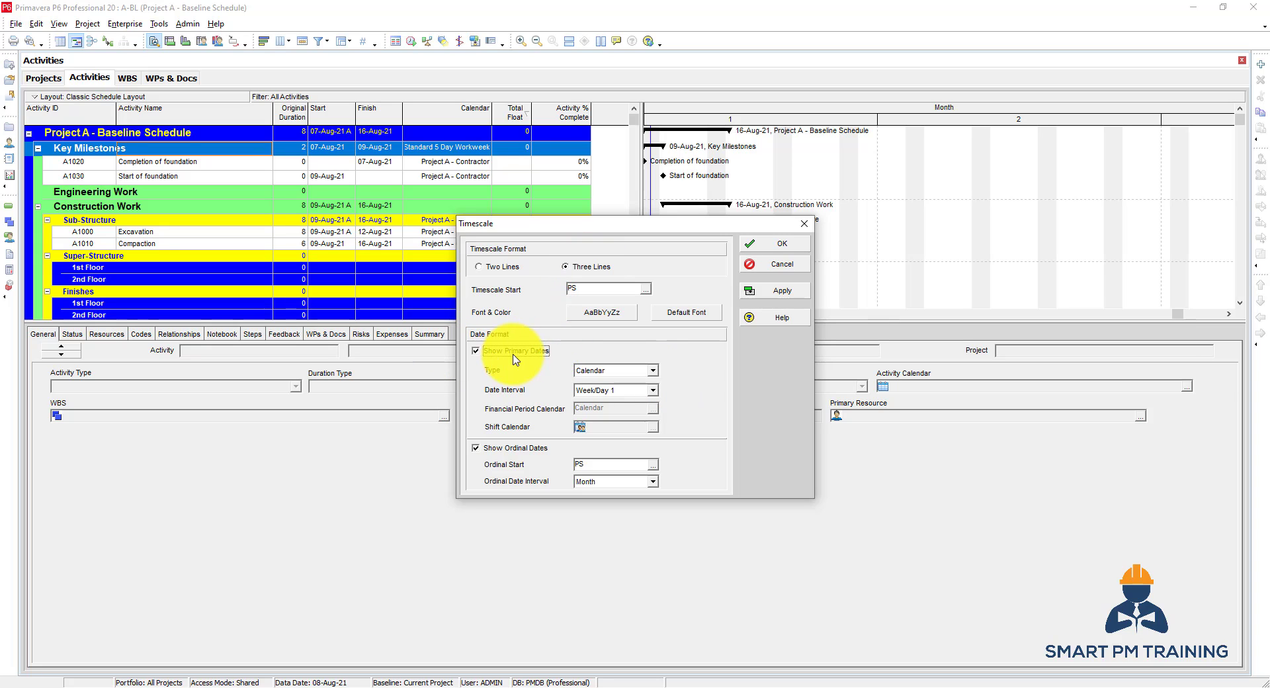
click(515, 449)
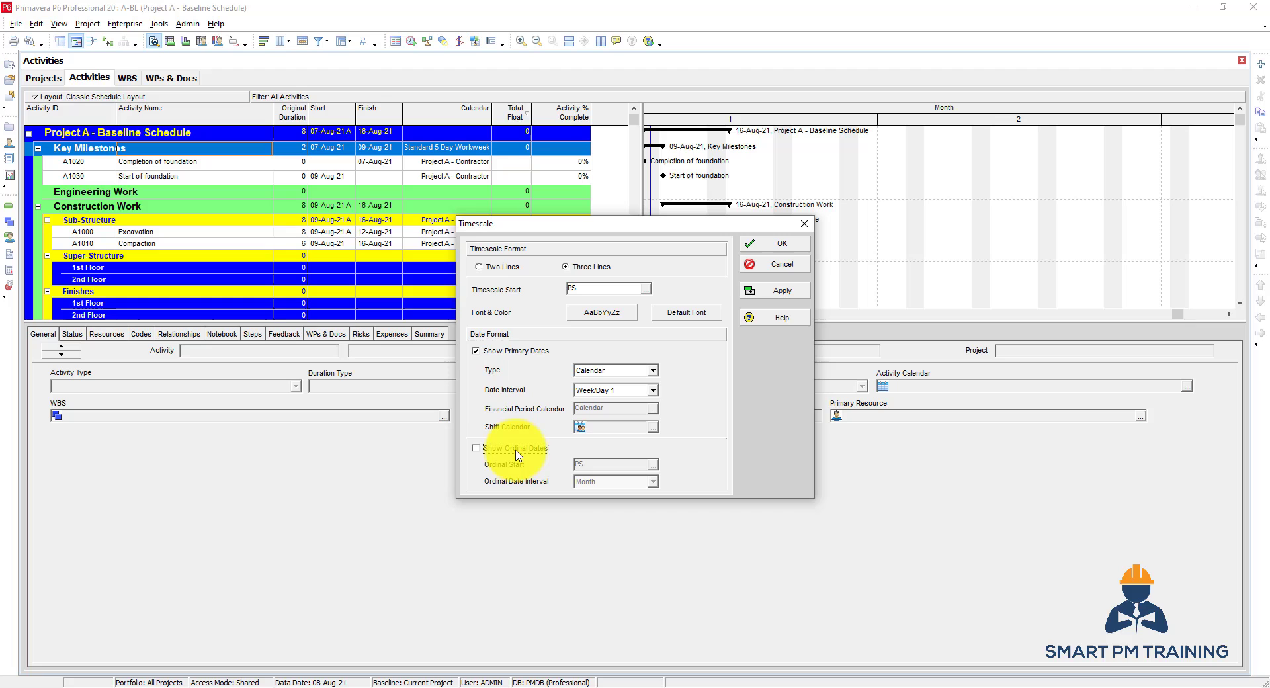
click(619, 390)
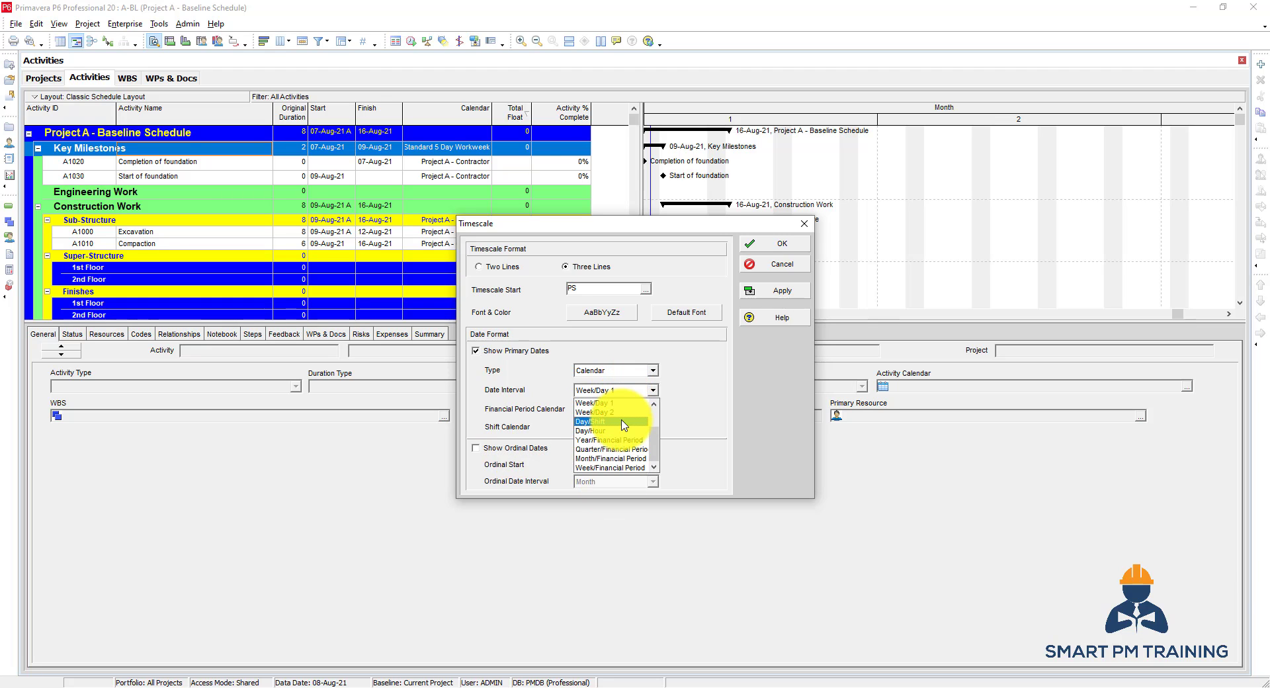
scroll(623, 425, down, 2)
click(612, 440)
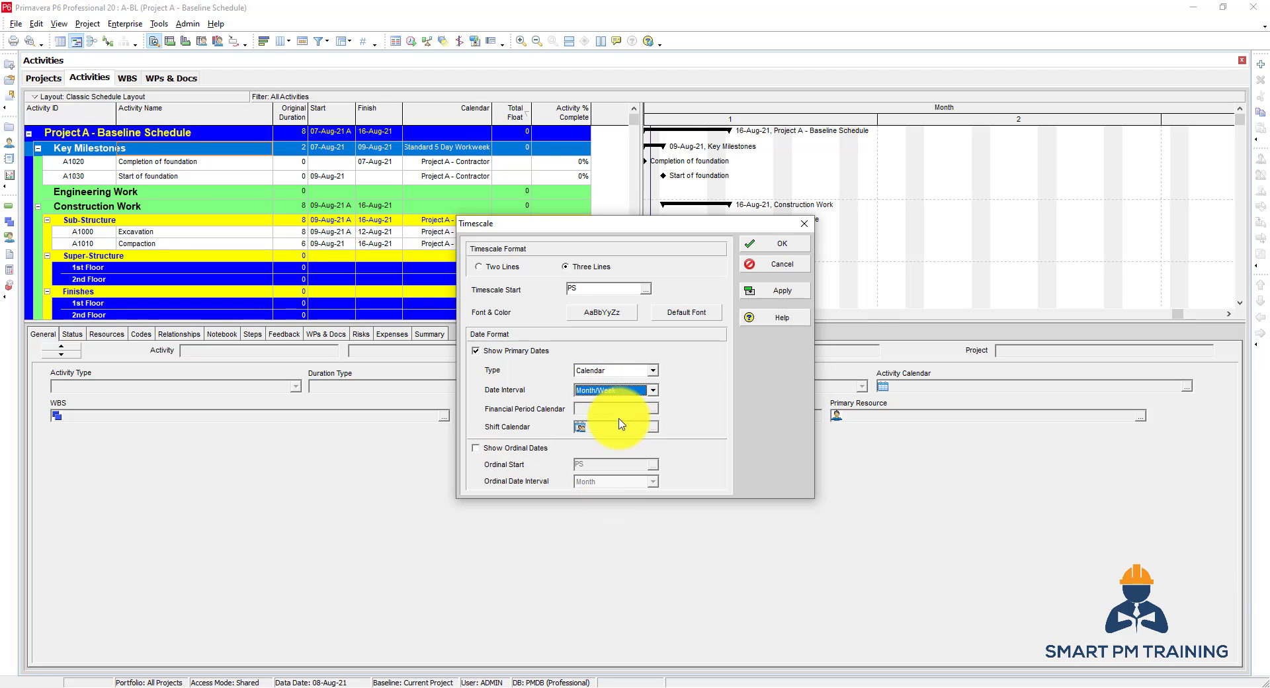
click(772, 291)
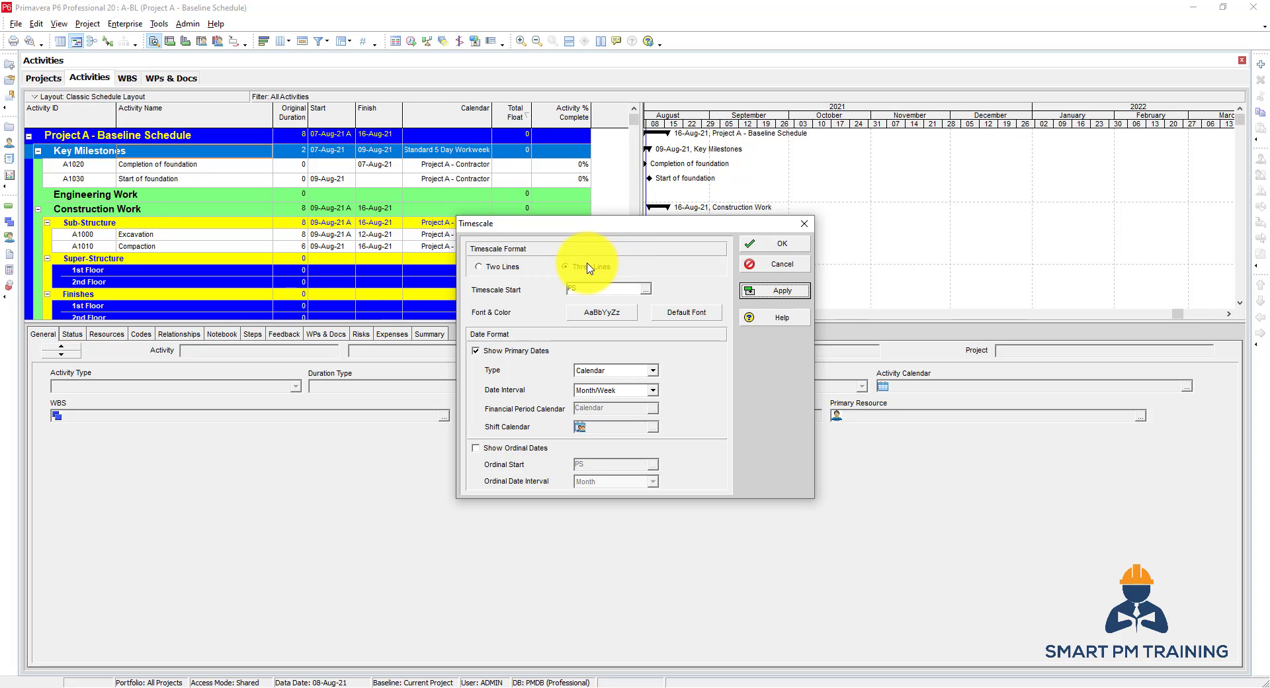
Close the timescale settings and bring up the Gantt chart's Bars dialog
click(782, 245)
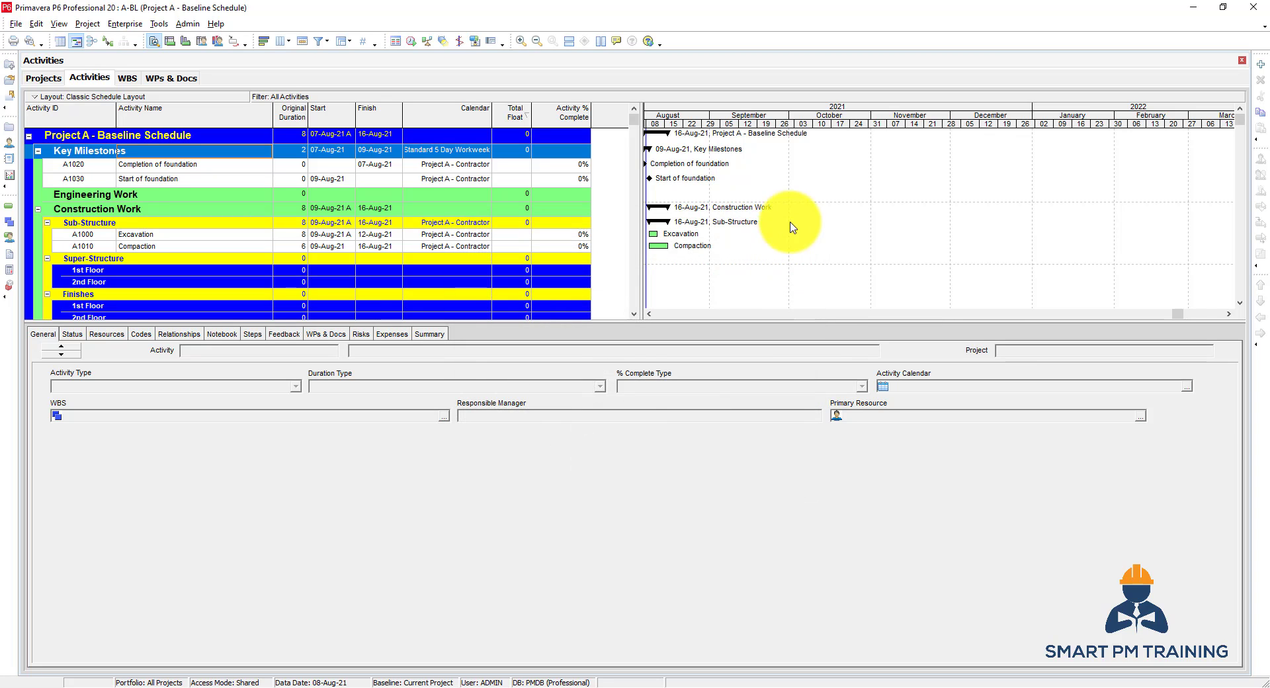
right_click(818, 171)
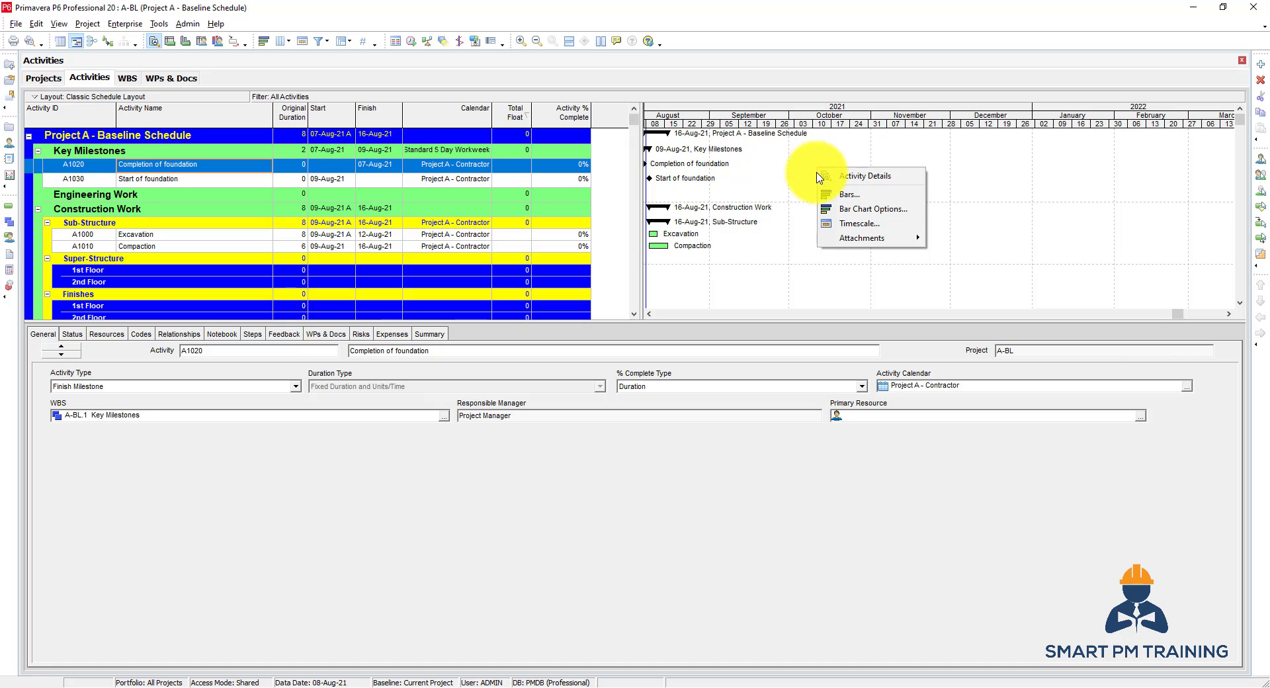
click(849, 194)
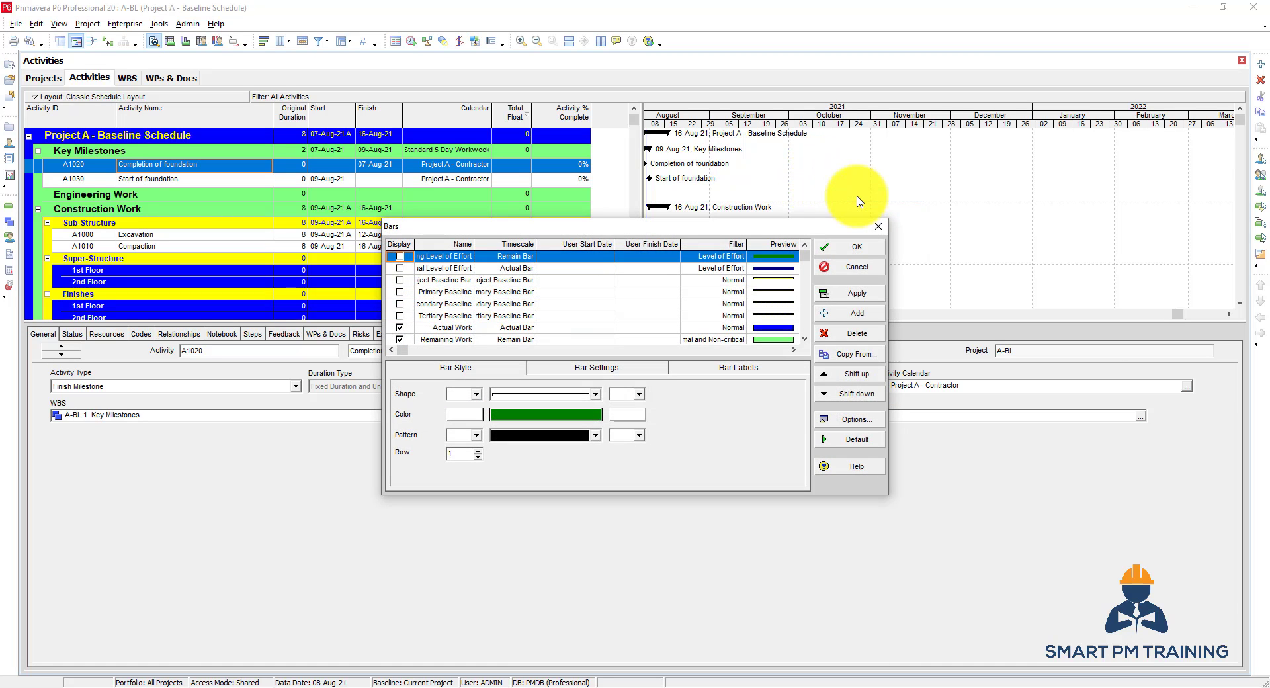
Widen the Name column to show full bar names and select the Remaining Work bar
scroll(433, 300, down, 5)
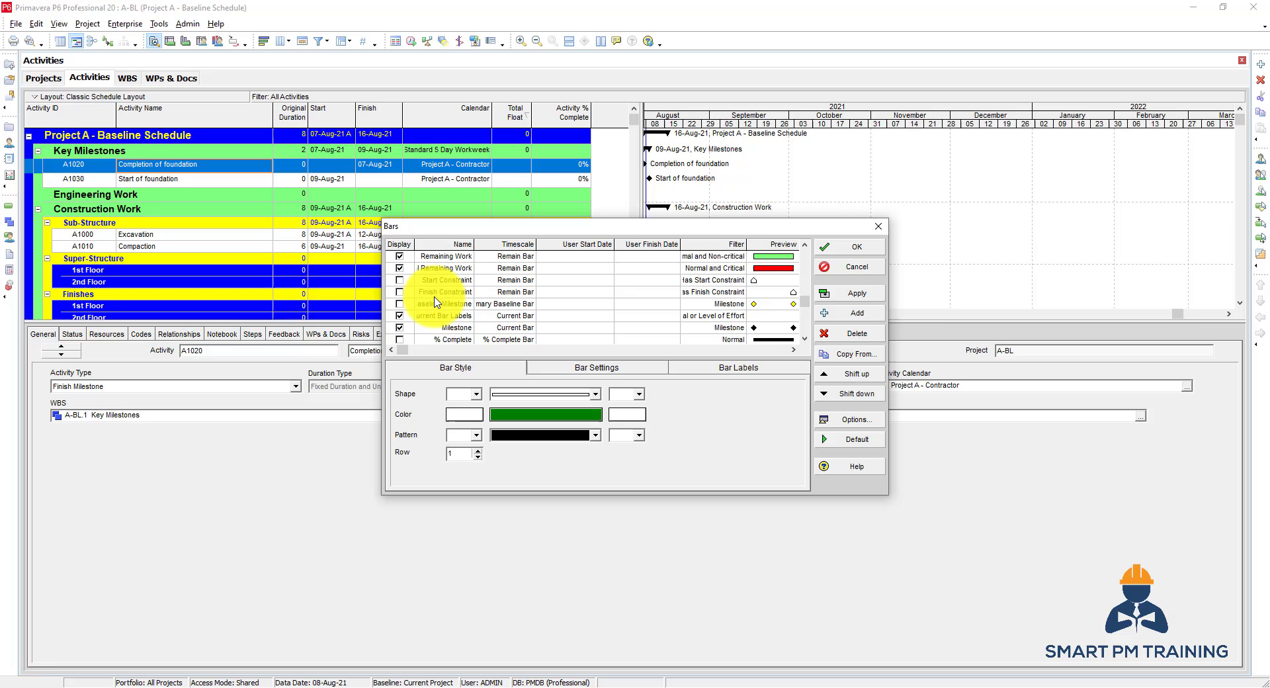
scroll(438, 307, up, 5)
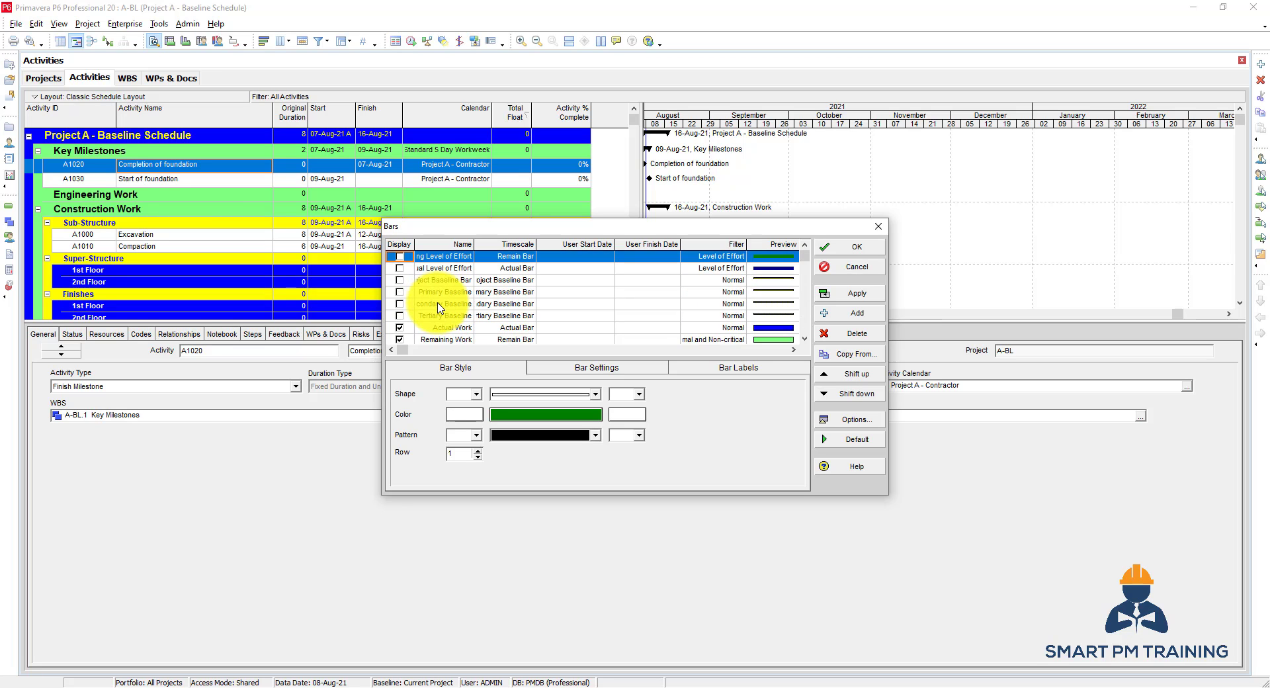
scroll(438, 306, down, 5)
scroll(439, 306, up, 5)
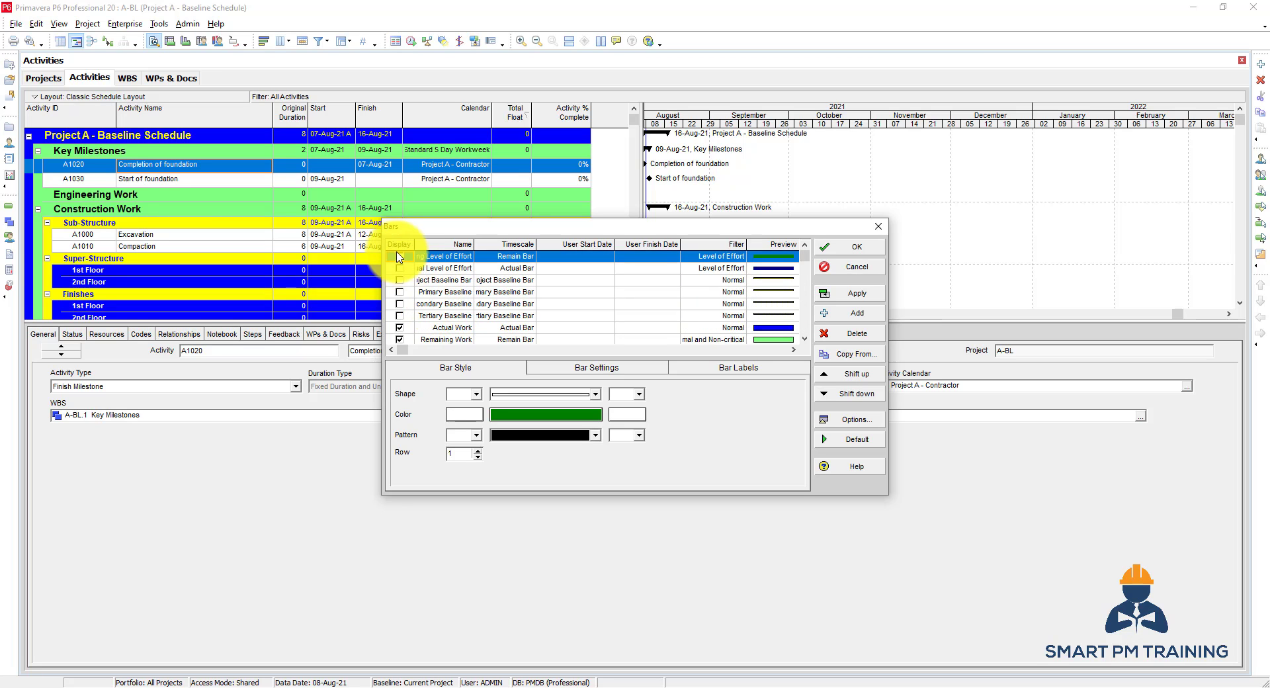
drag(474, 244, 488, 244)
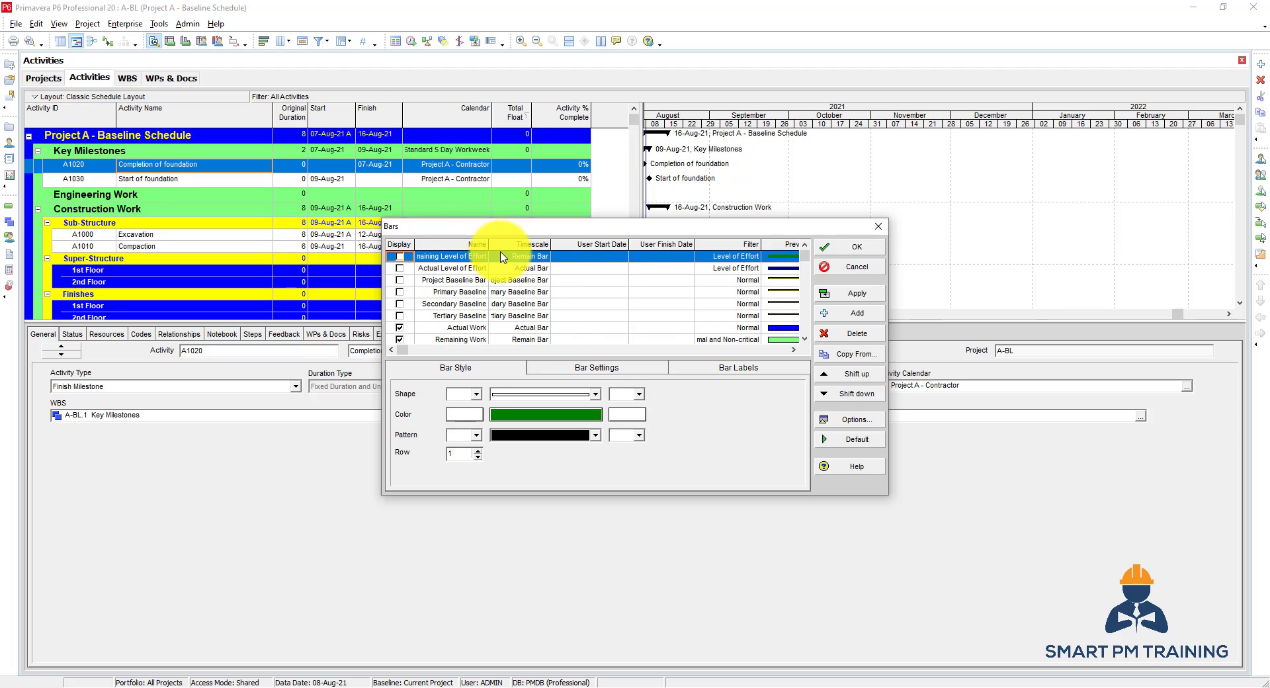
scroll(456, 311, down, 1)
click(480, 305)
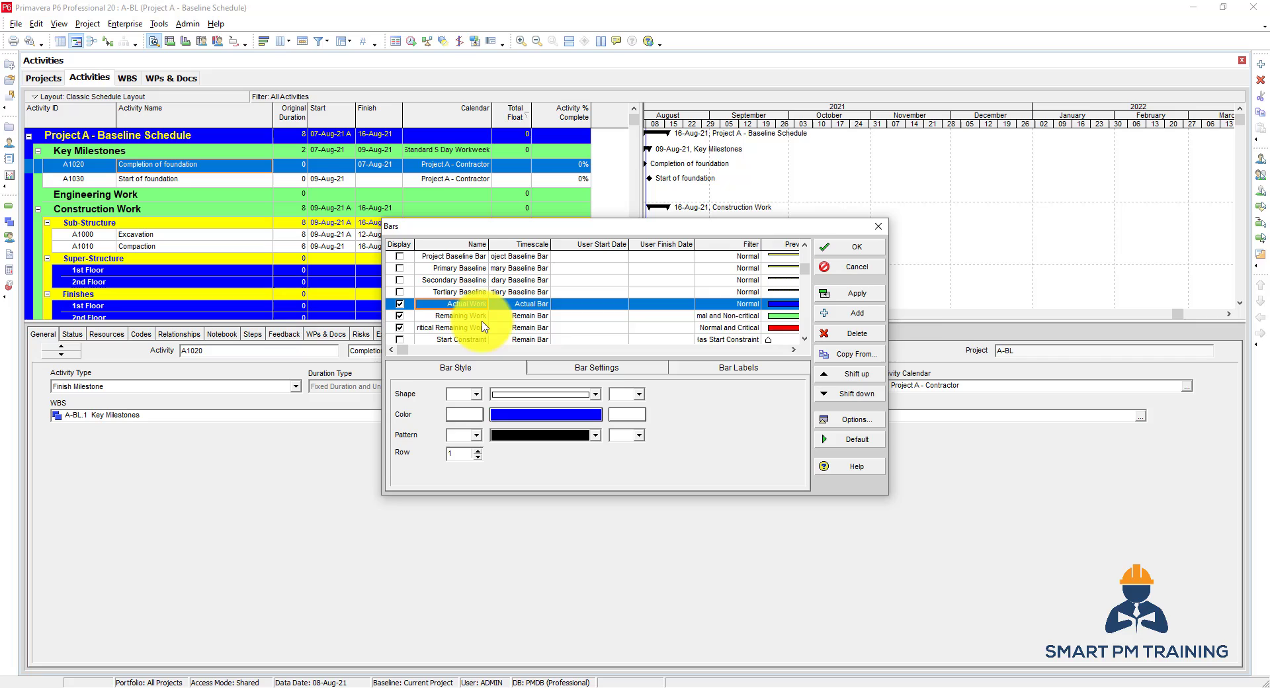
click(476, 317)
scroll(476, 325, down, 1)
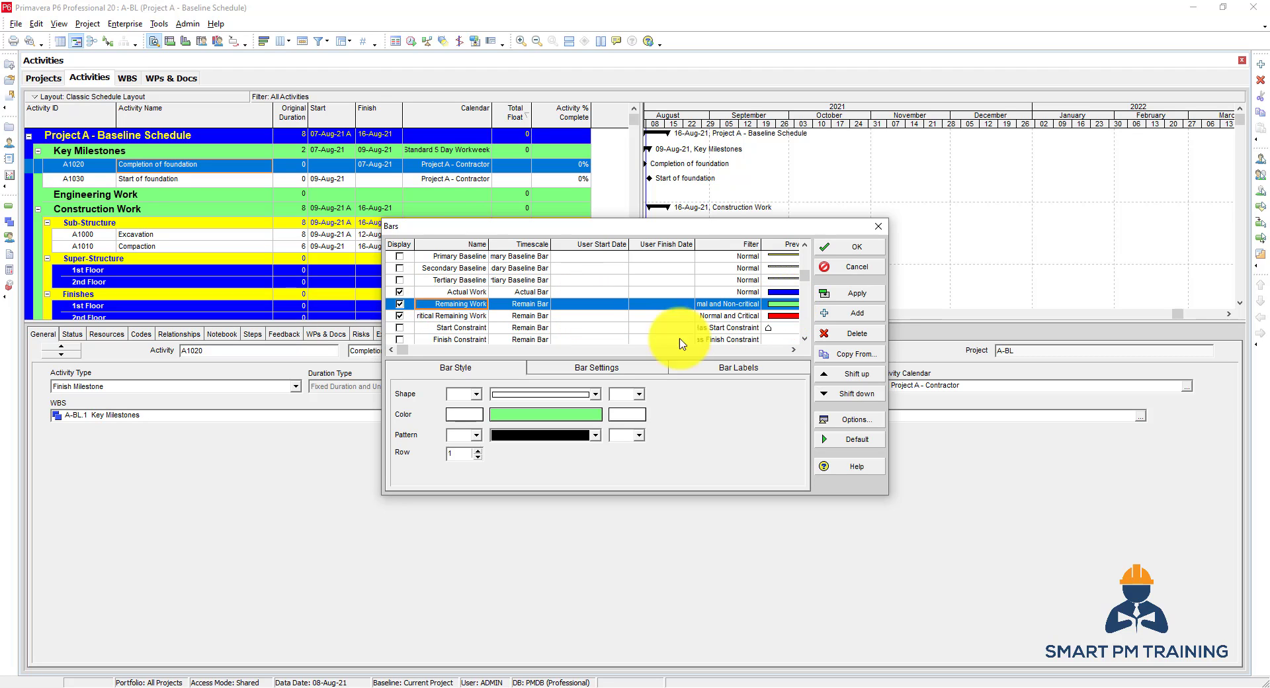
Leave Remaining Work's colour unchanged, review the Summary bar's labels and style, then close Bars
click(590, 419)
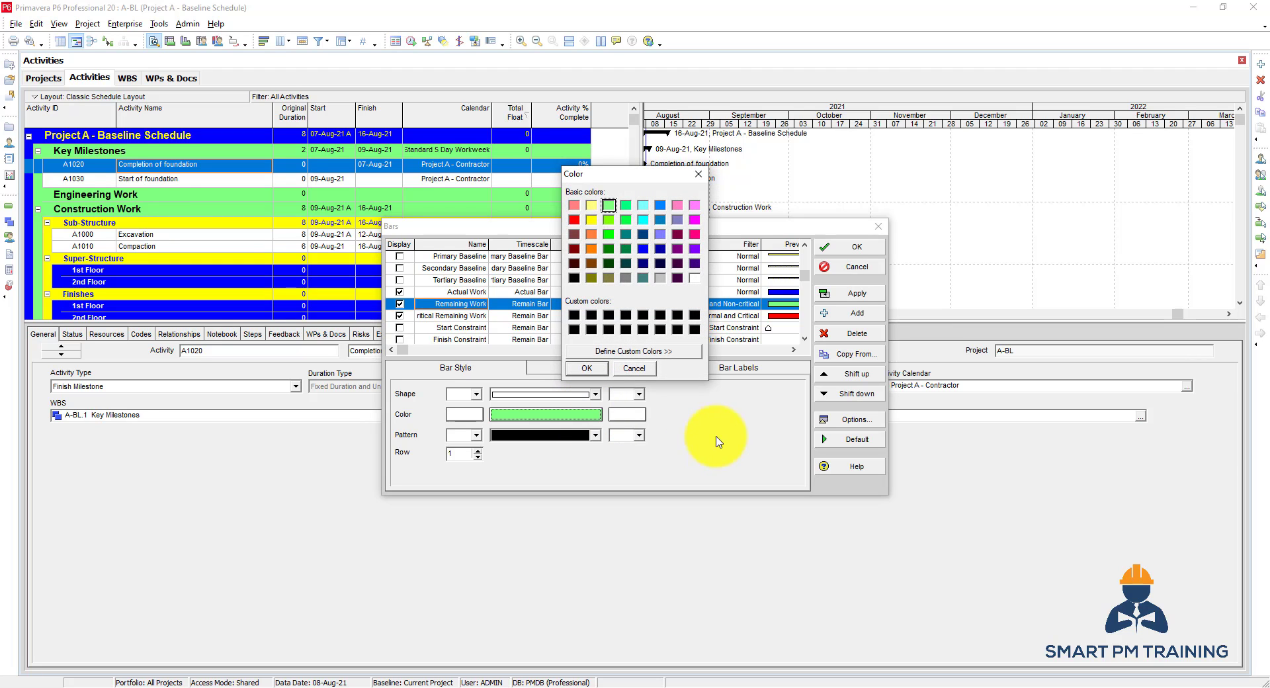
click(652, 370)
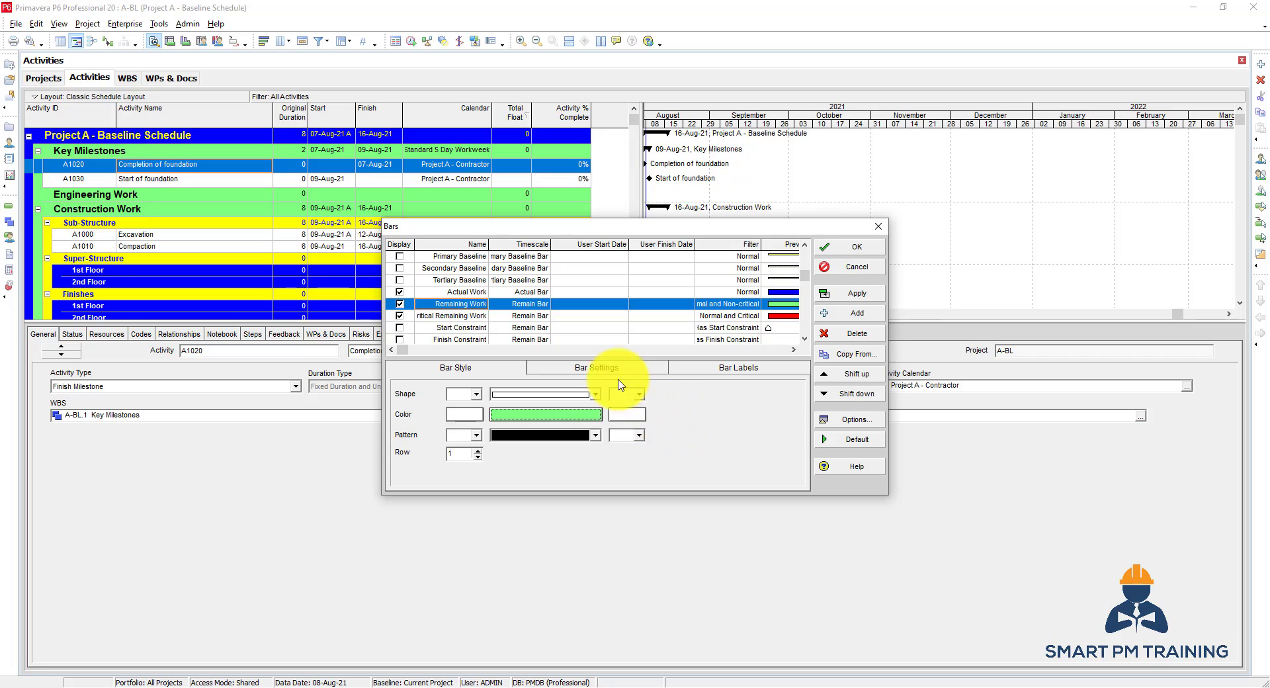
click(589, 369)
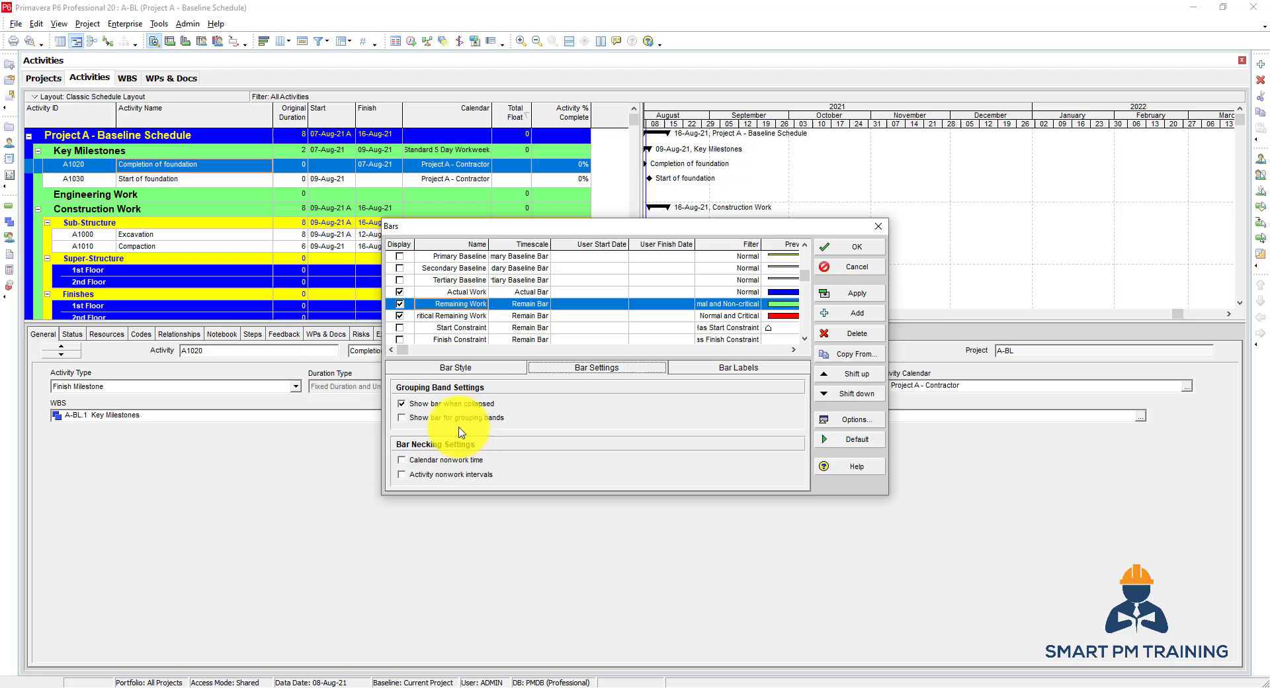
key(Right)
scroll(453, 314, down, 5)
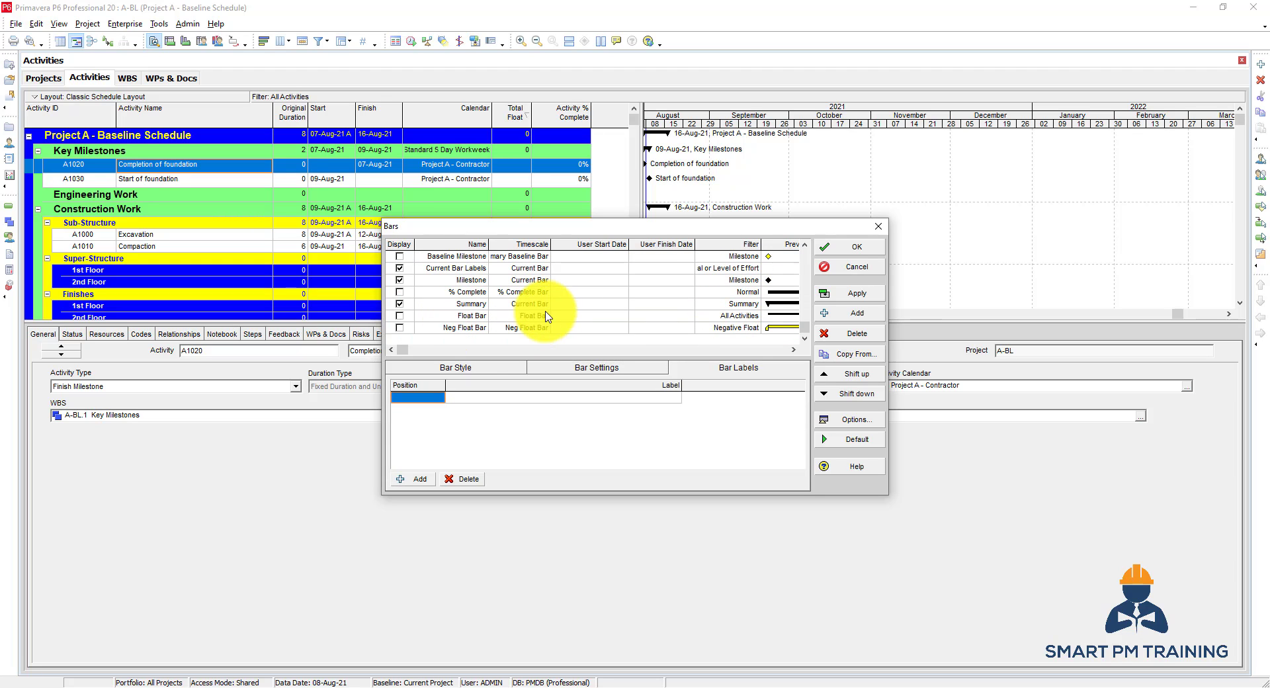
click(488, 306)
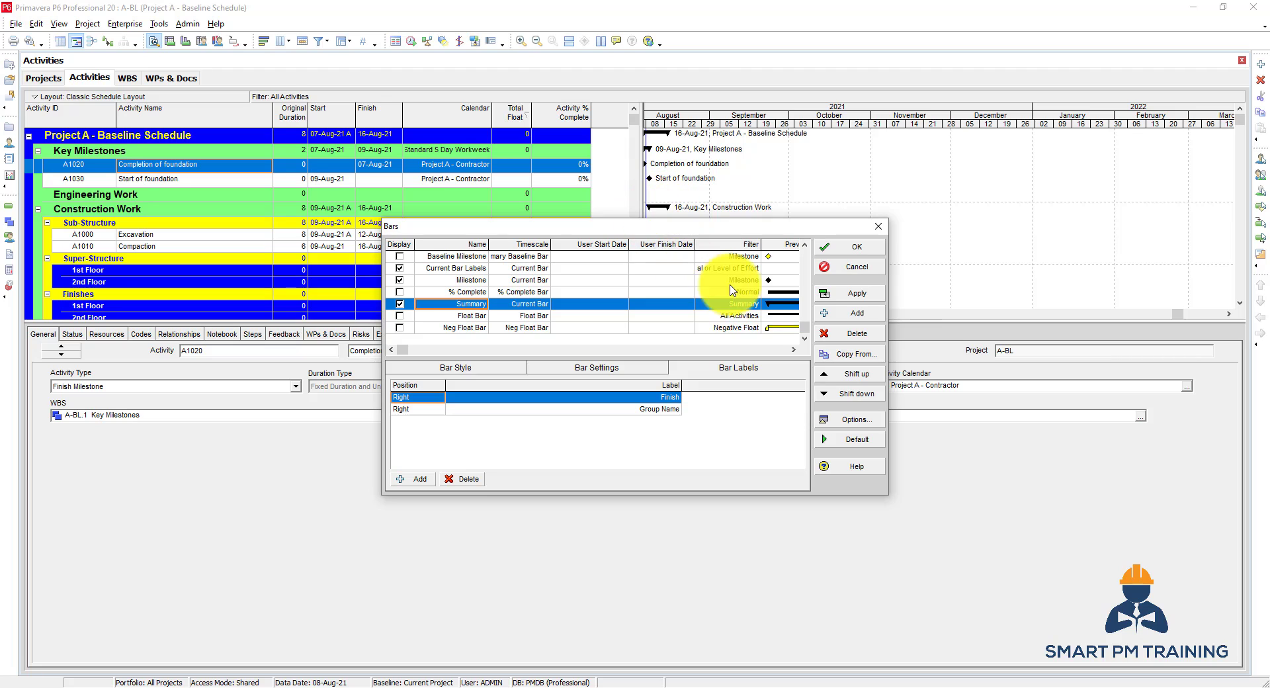
click(434, 368)
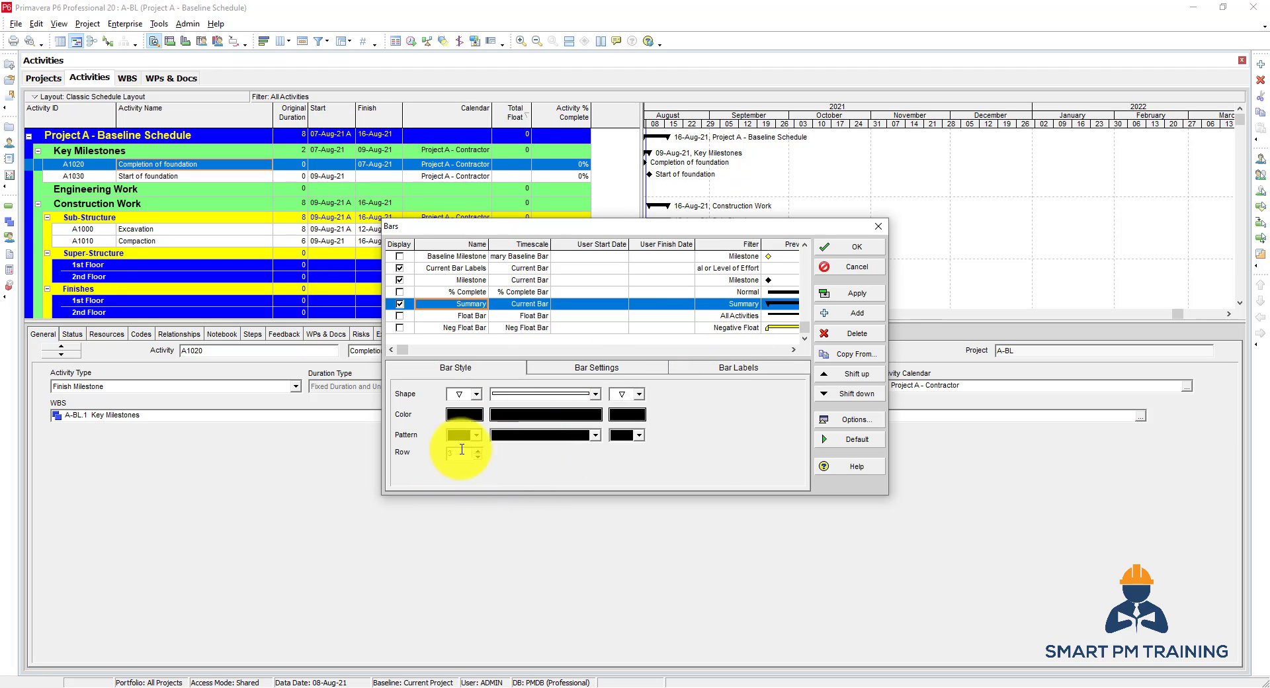
scroll(468, 284, up, 5)
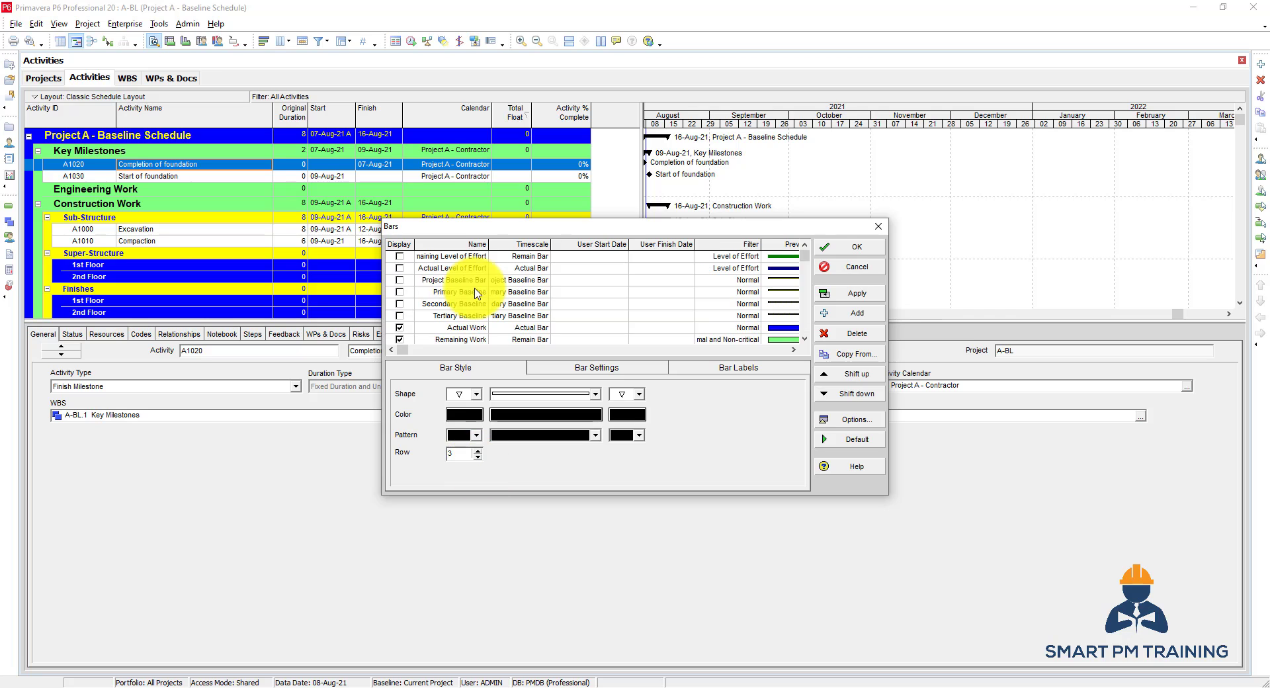
click(847, 257)
Open Bar Chart Options from the Gantt chart and look over the Progress Line and General settings
click(820, 191)
right_click(834, 192)
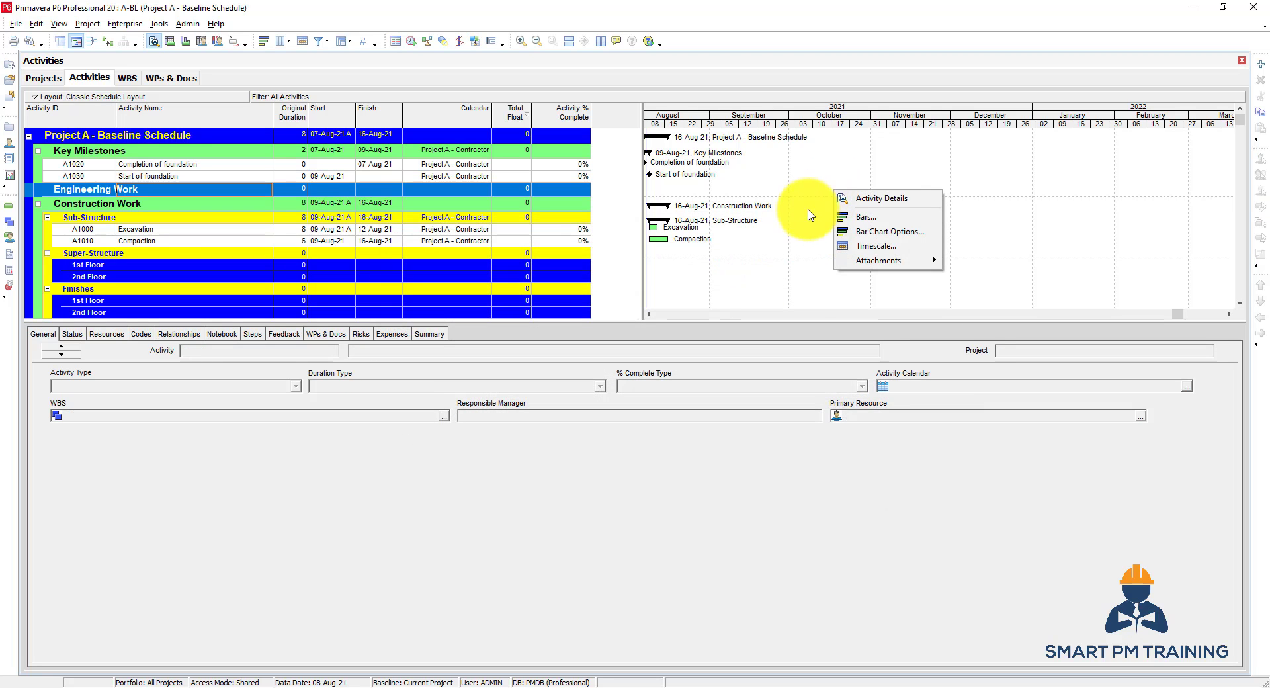
click(887, 231)
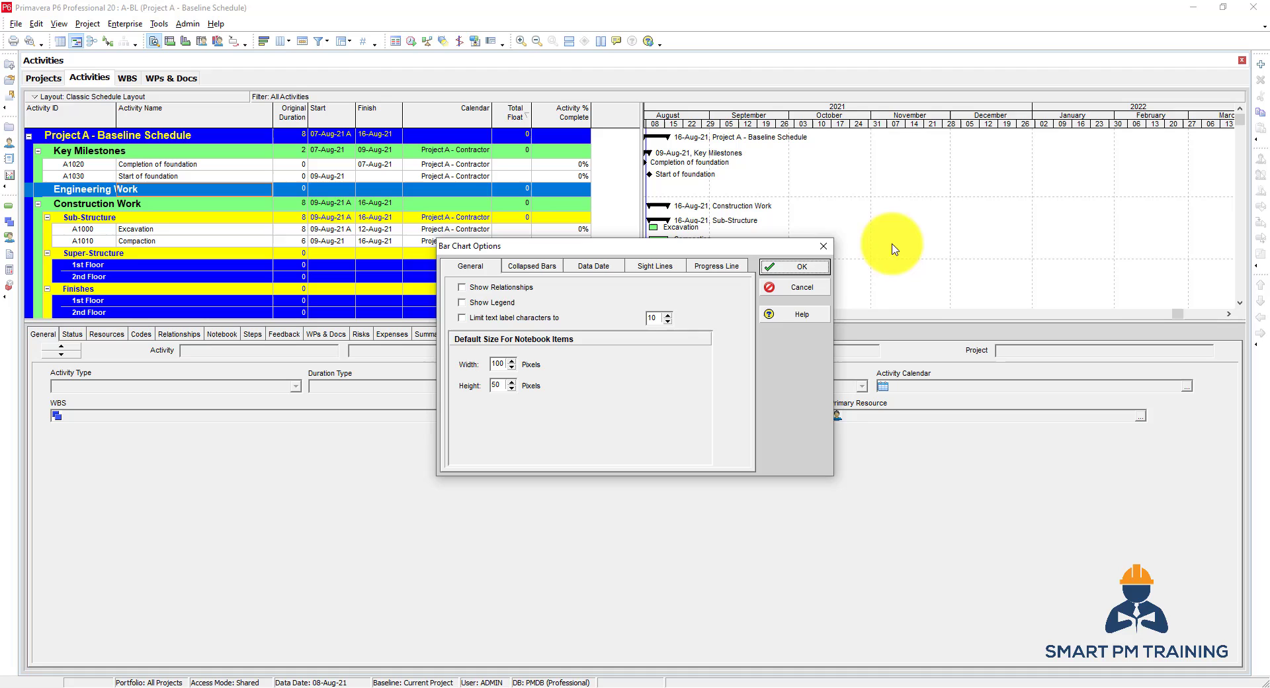
click(728, 267)
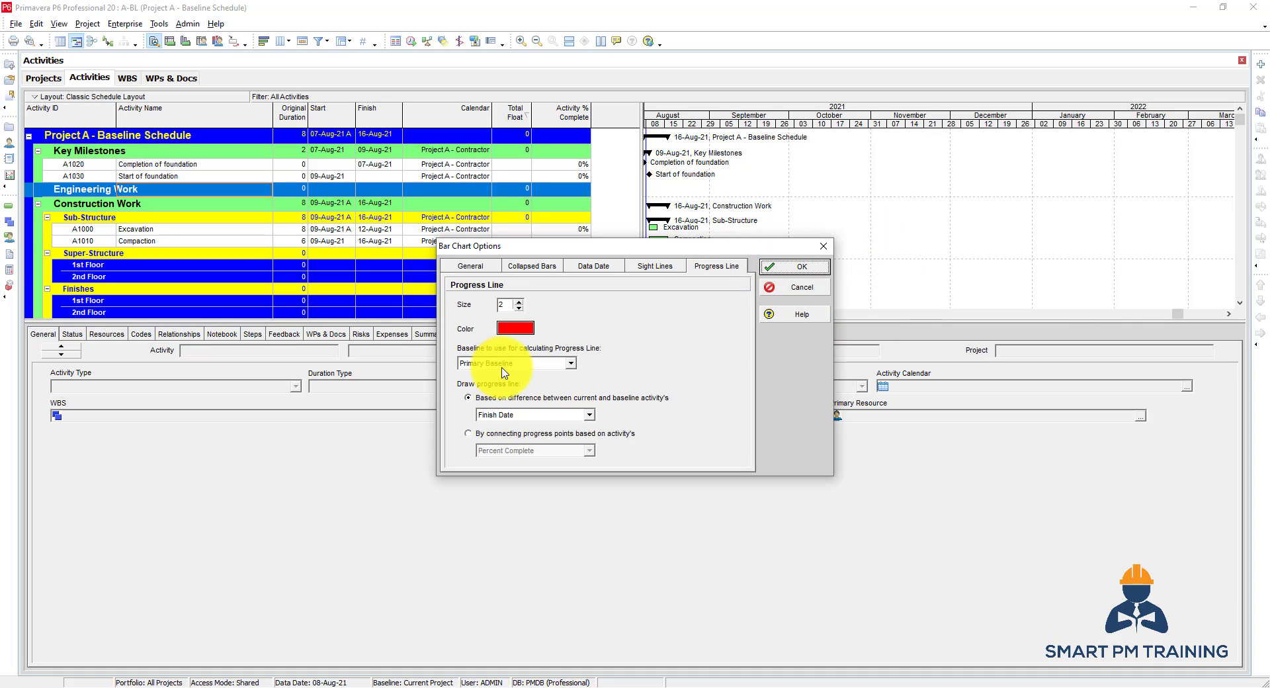
click(468, 265)
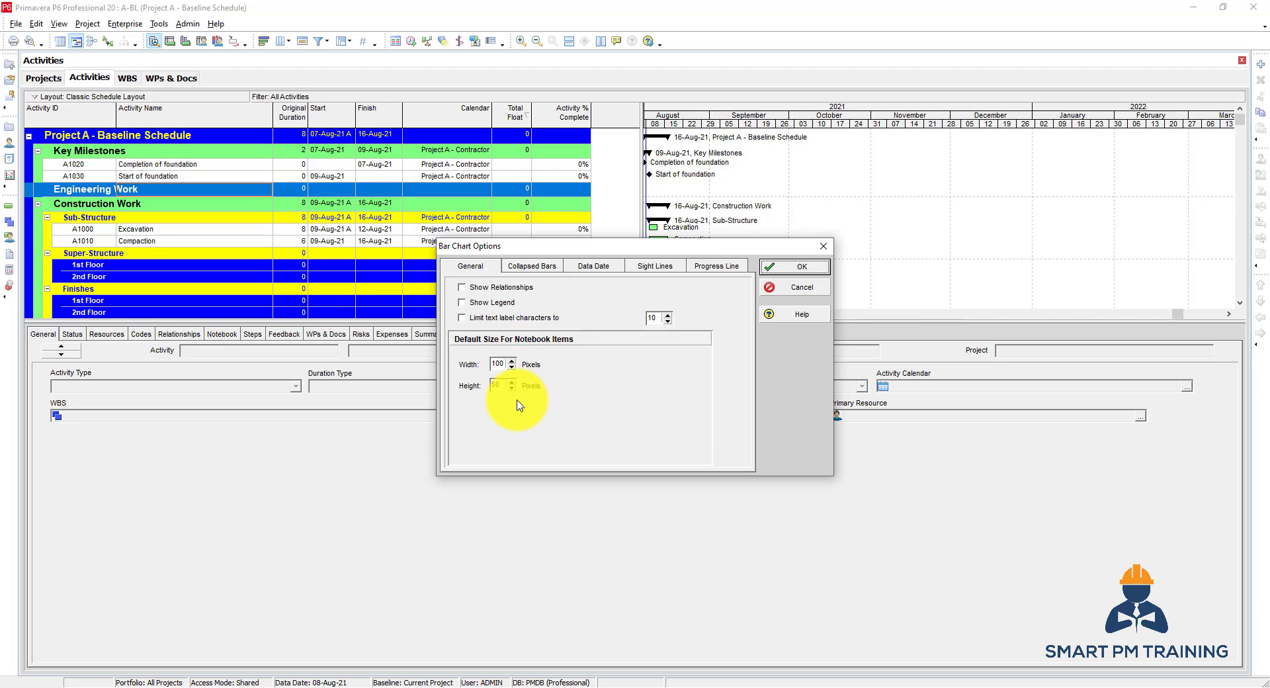
Make the data date line dotted and review the sight line settings
click(593, 269)
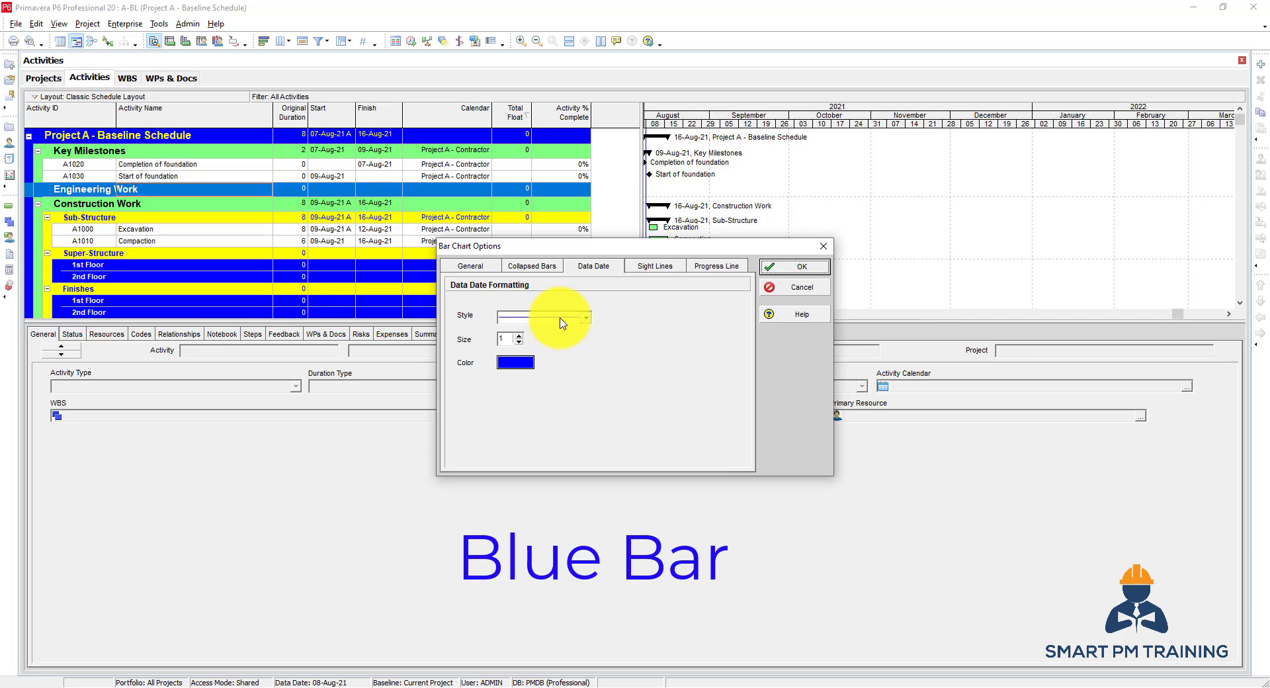
click(560, 322)
click(561, 331)
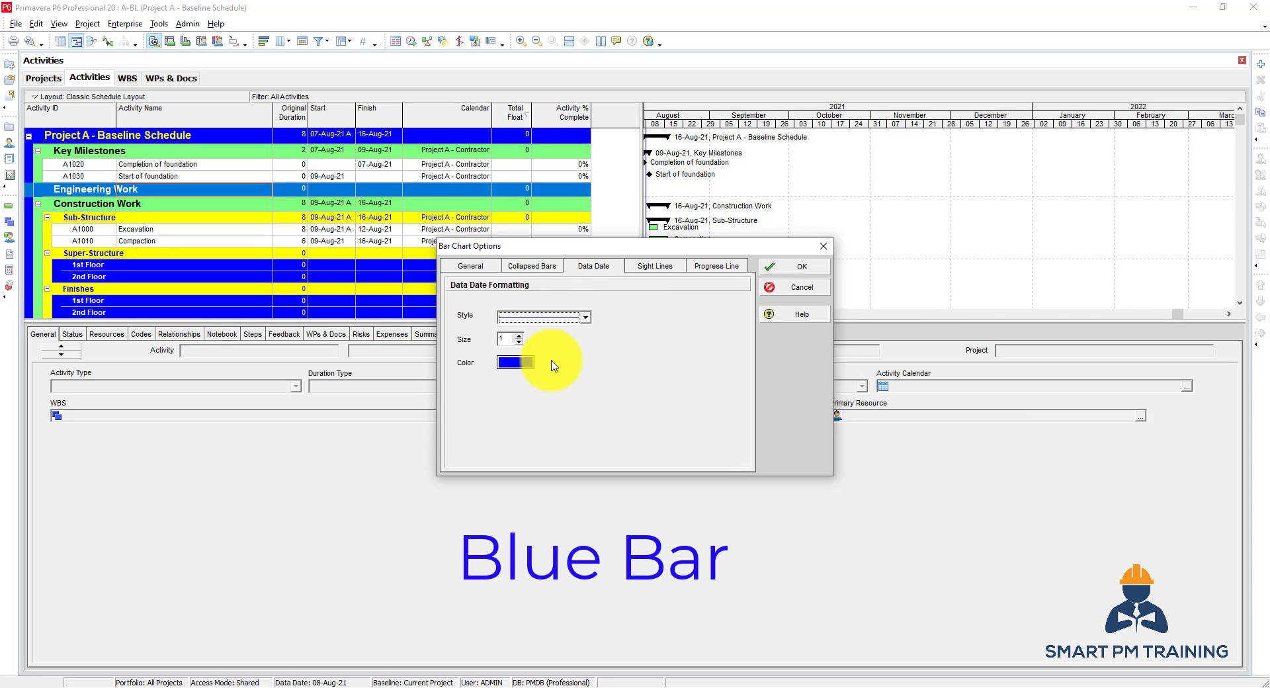
click(655, 265)
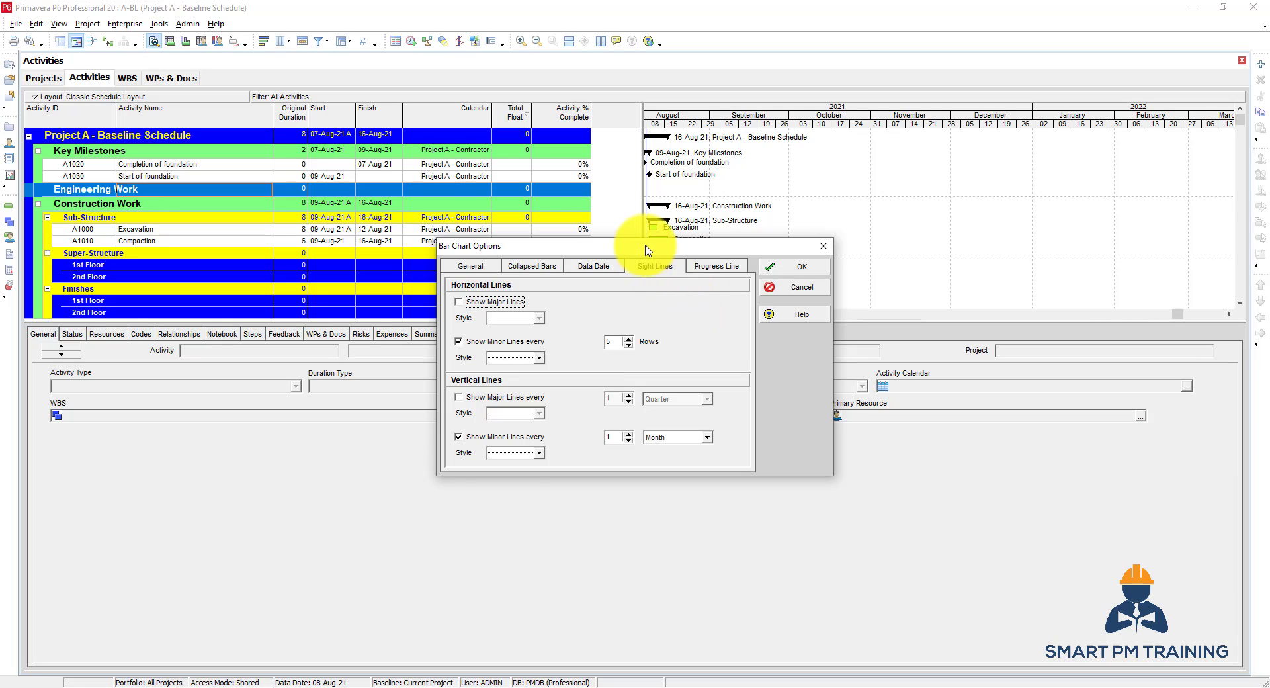
drag(646, 246, 653, 347)
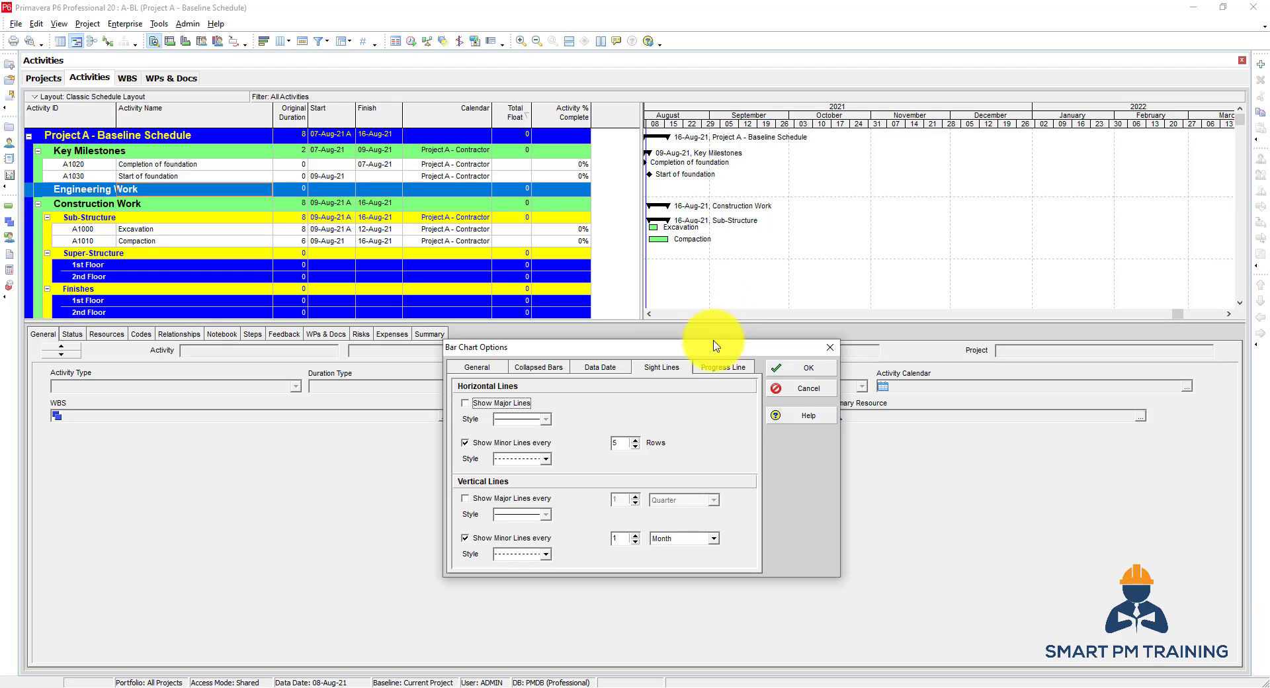
Accept the bar chart options with OK, keeping the dotted data date line
click(807, 371)
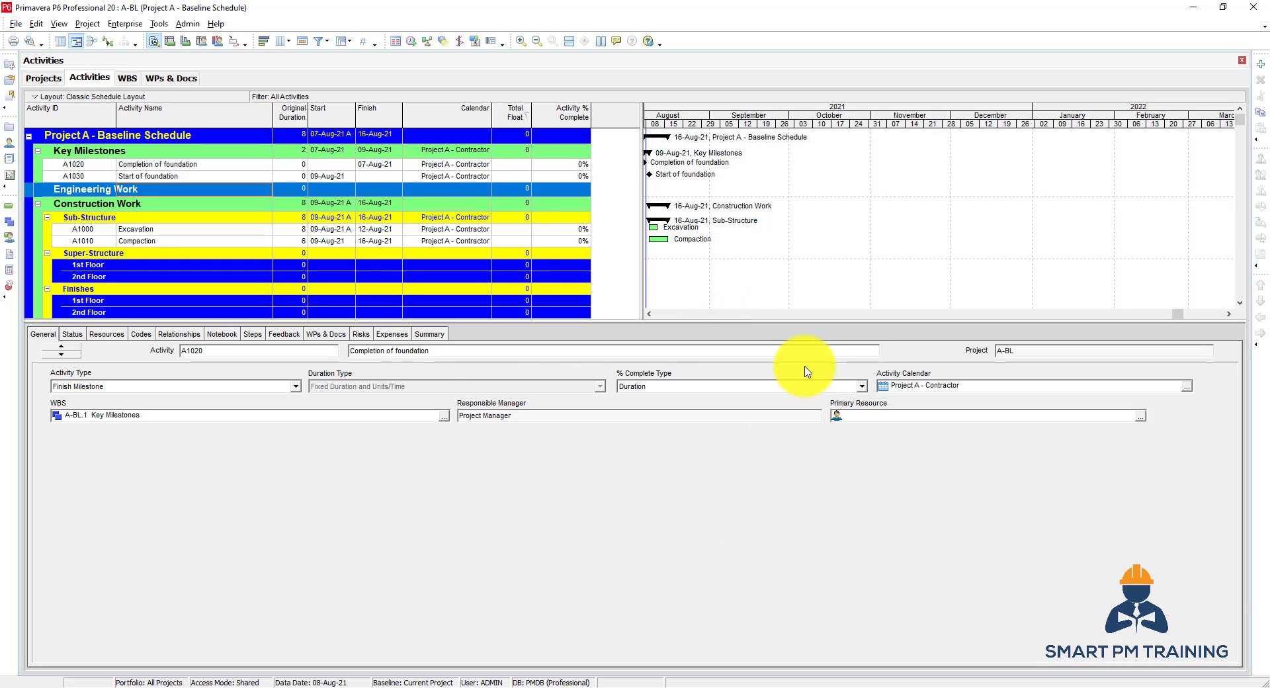